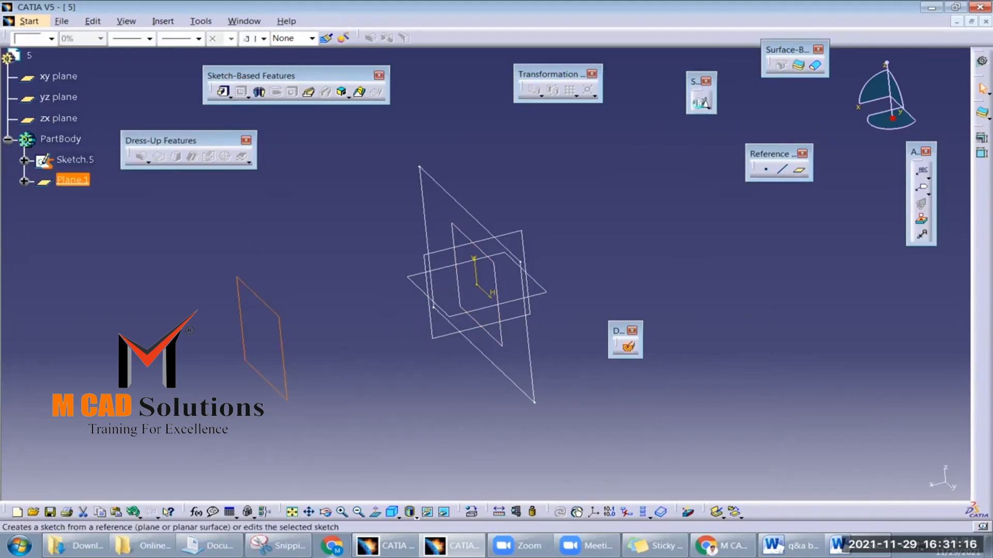
- Sketch a centered rectangle about the origin on the offset plane and exit the sketch
click(702, 102)
click(266, 93)
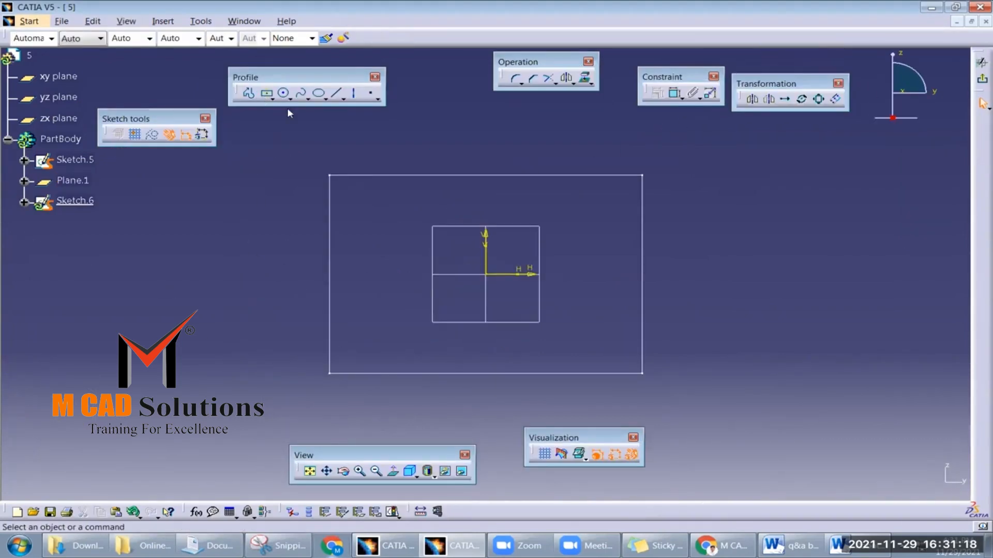
click(491, 274)
click(555, 217)
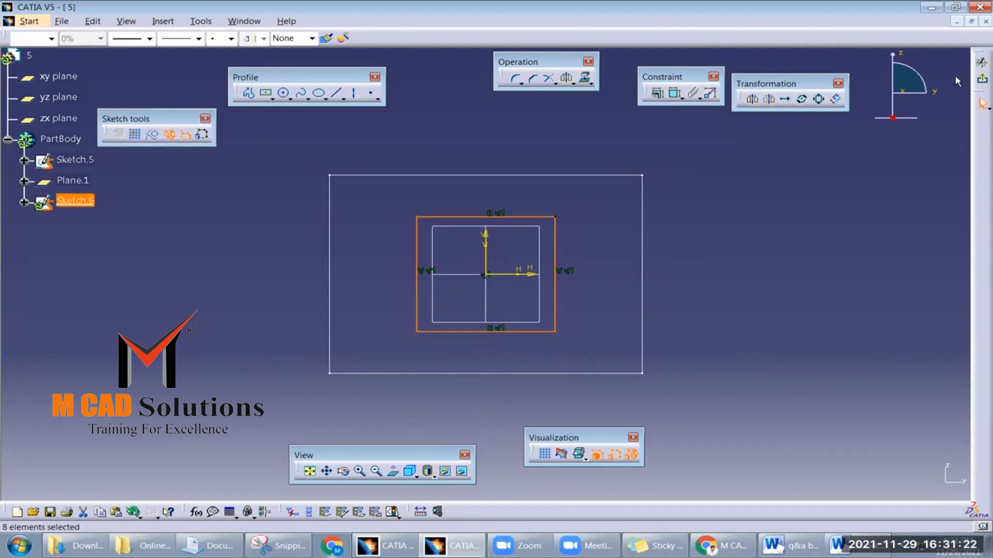
click(977, 86)
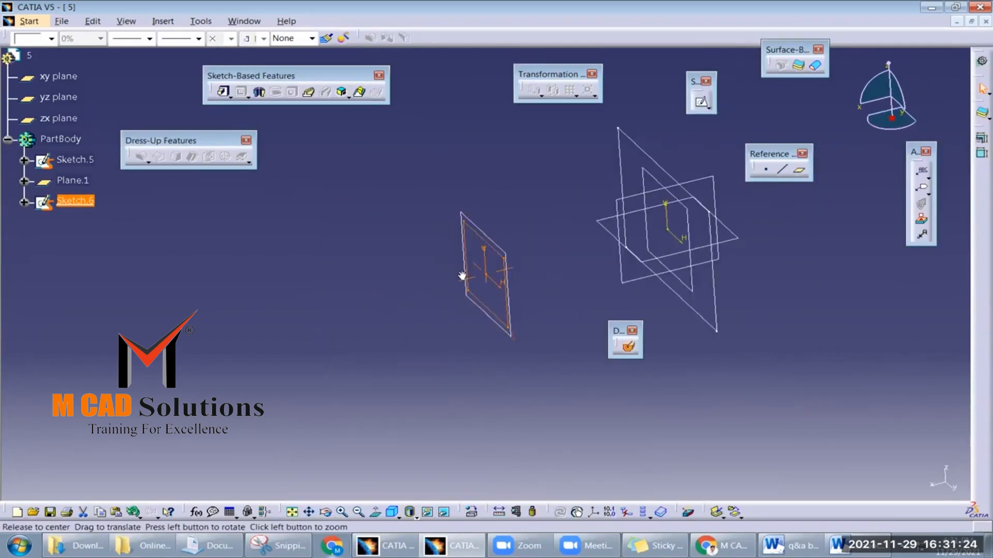
- Set up a Multi-sections Solid between Sketch.5 and Sketch.6 and preview it
click(361, 93)
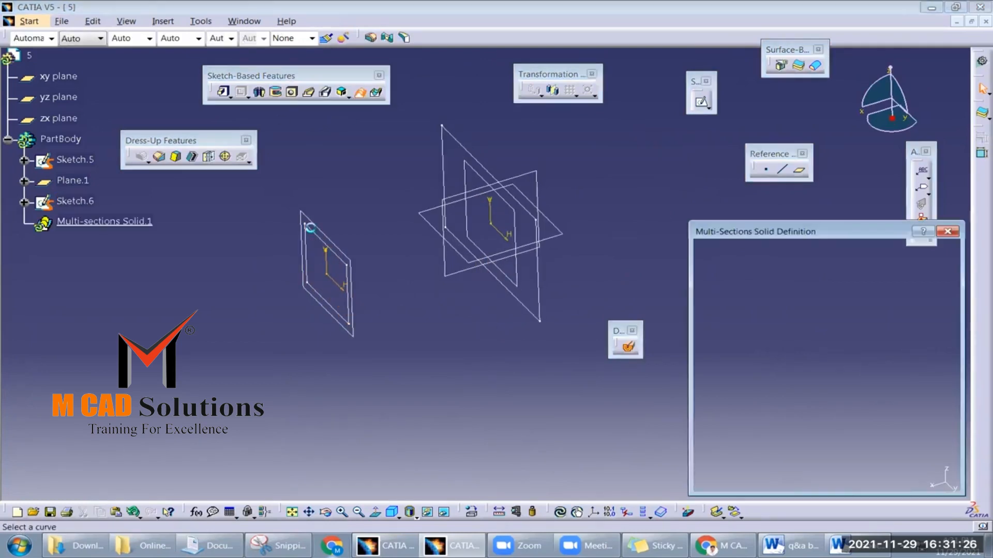
click(82, 165)
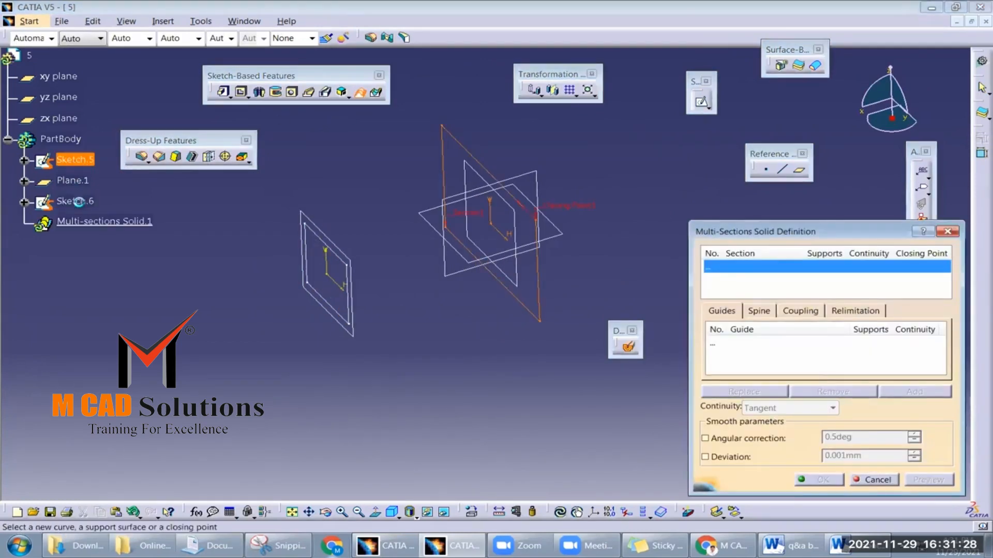
click(75, 201)
mouse_move(517, 248)
middle_down()
mouse_move(554, 242)
mouse_move(523, 245)
middle_up()
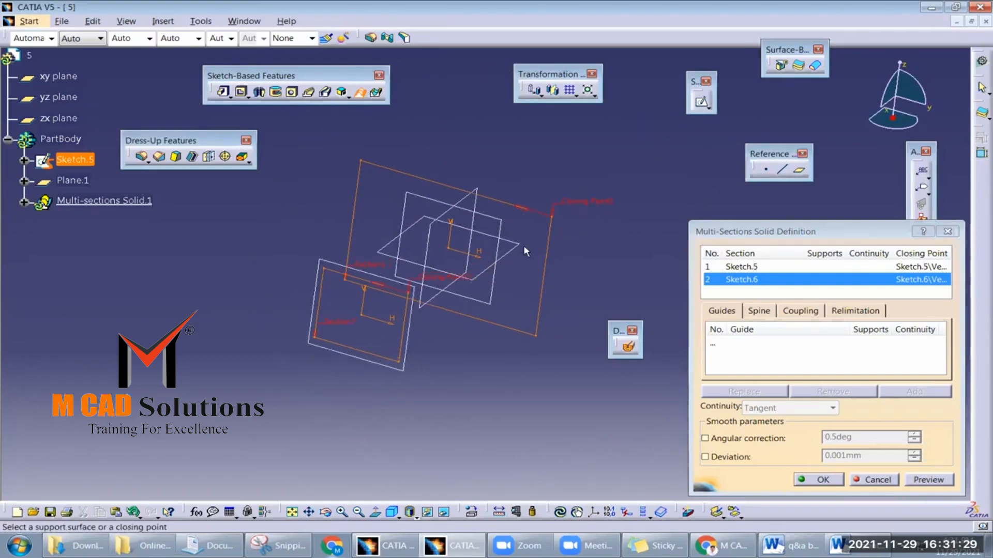
middle_drag(429, 300, 594, 188)
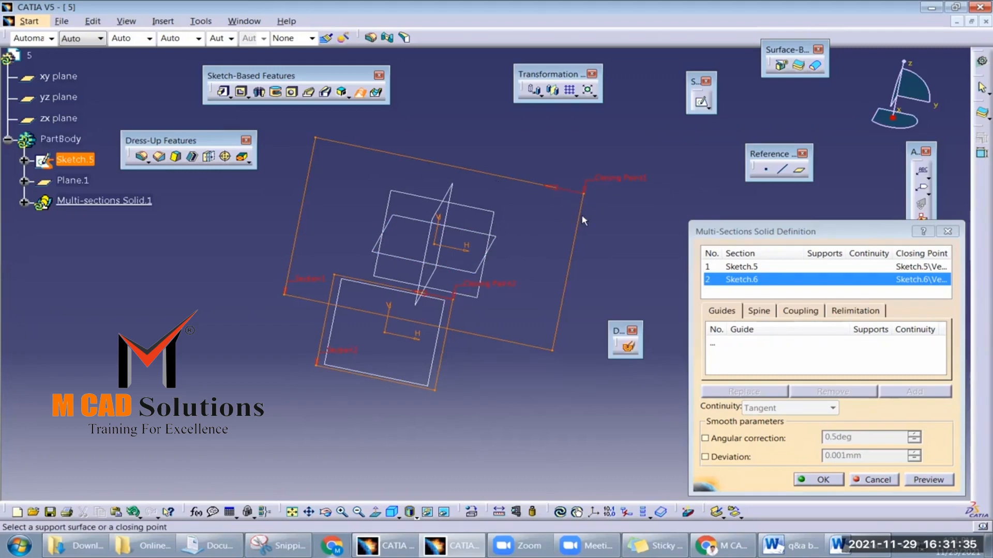
click(929, 481)
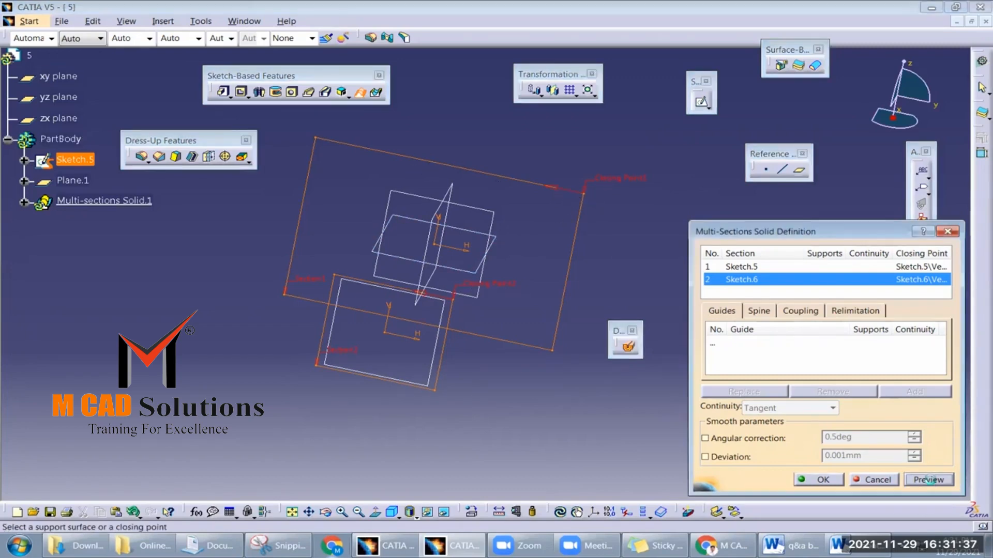
- Replace the closing point of the Sketch.5 section with the rectangle's opposite upper corner and preview the twisted solid
right_click(610, 181)
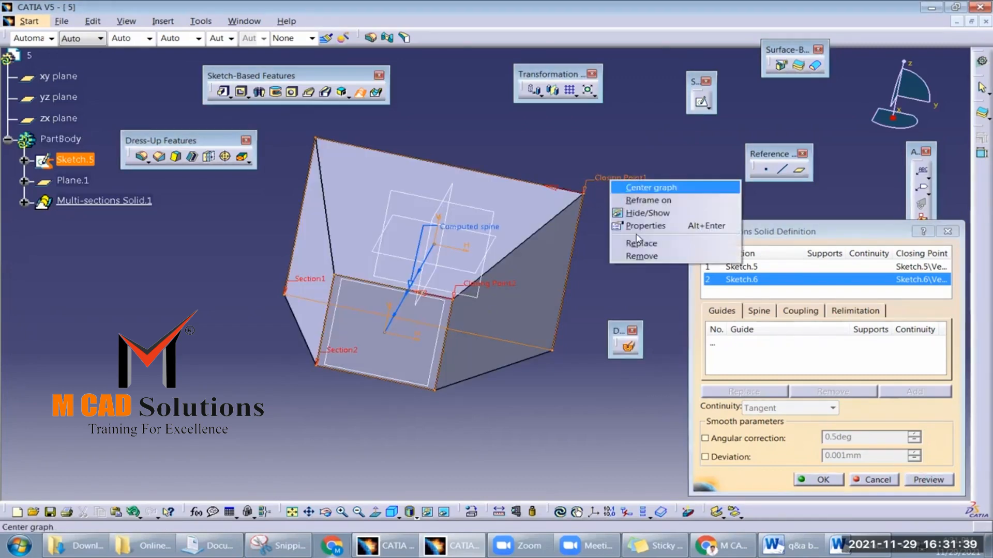
click(642, 247)
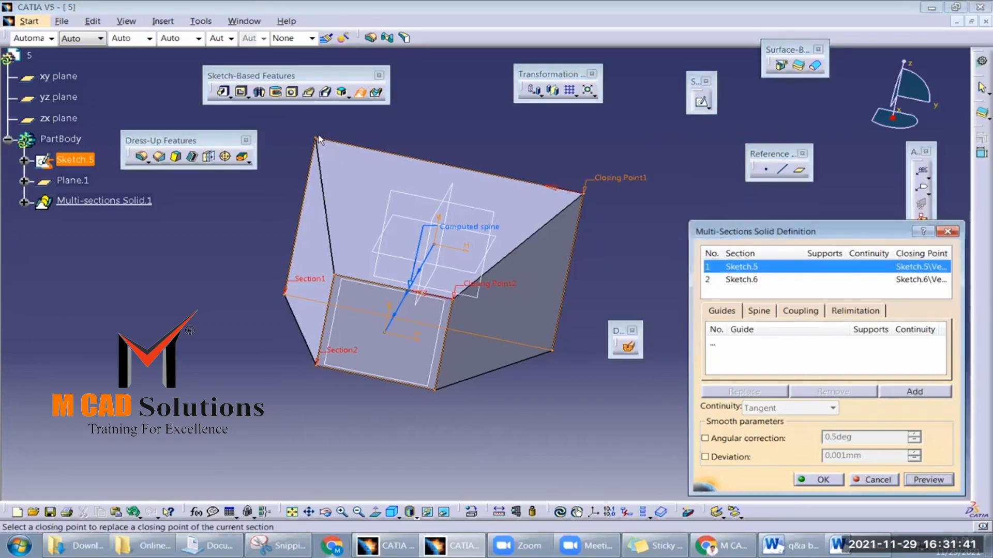
click(317, 140)
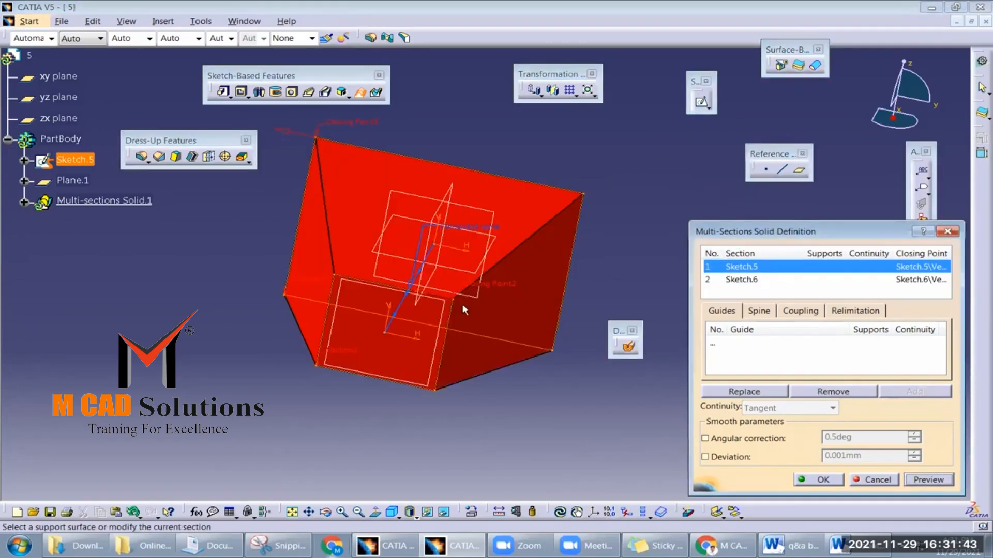
click(937, 481)
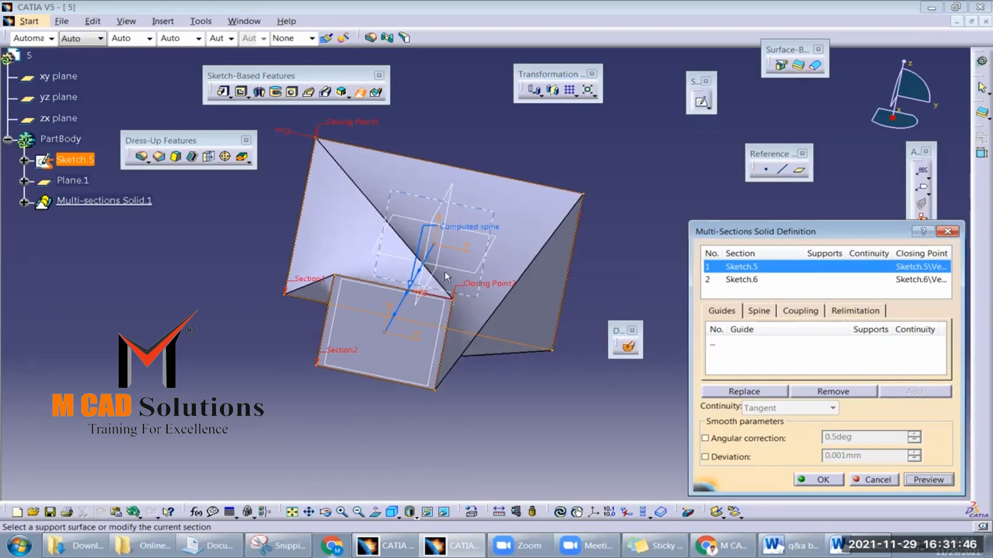
- Try to reverse the closing direction of the Sketch.5 section and preview the solid
middle_drag(444, 272, 362, 191)
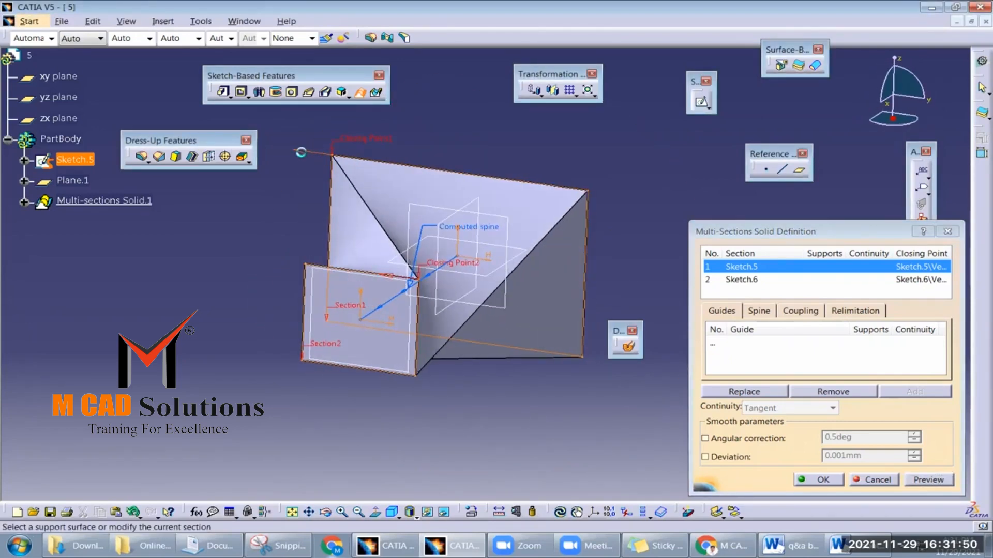
click(304, 158)
click(940, 484)
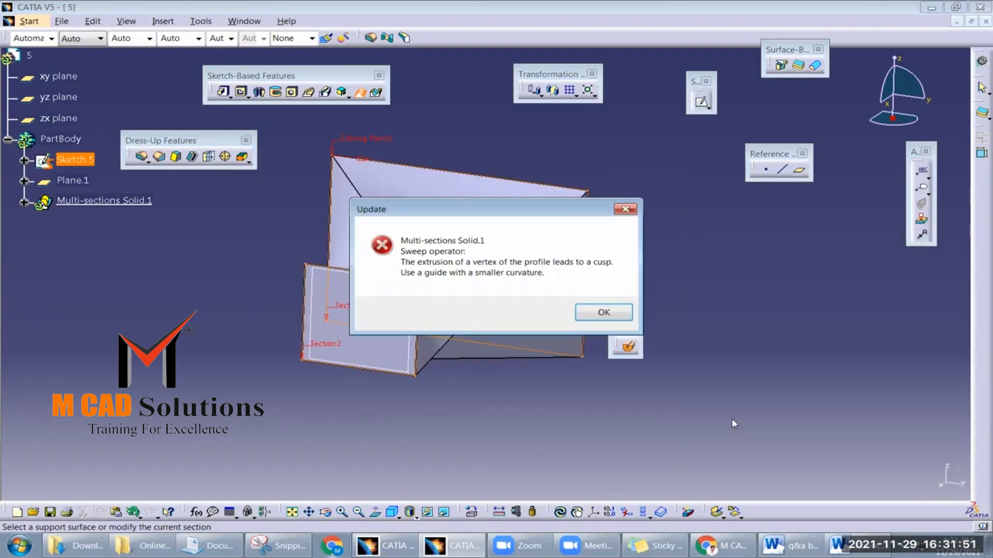
click(595, 314)
- Move the Sketch.5 closing point back to the upper corner matching Sketch.6, preview the solid, and cancel the feature
middle_drag(439, 362, 472, 265)
click(349, 160)
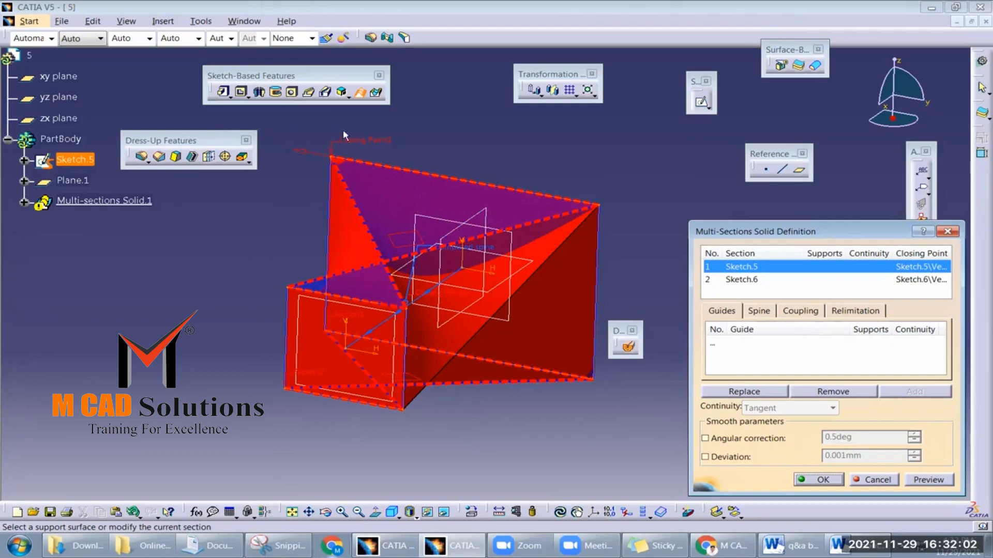
right_click(367, 145)
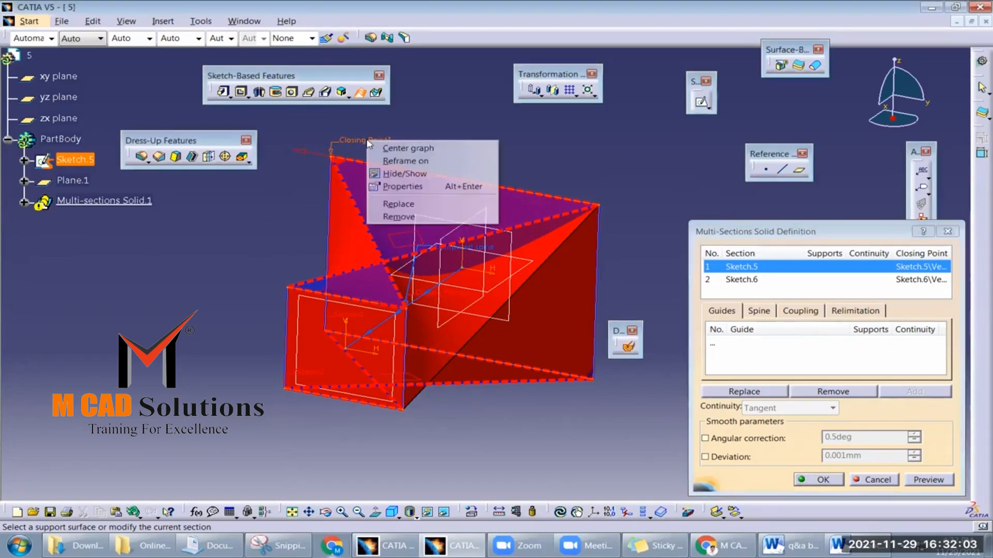
click(414, 205)
click(599, 206)
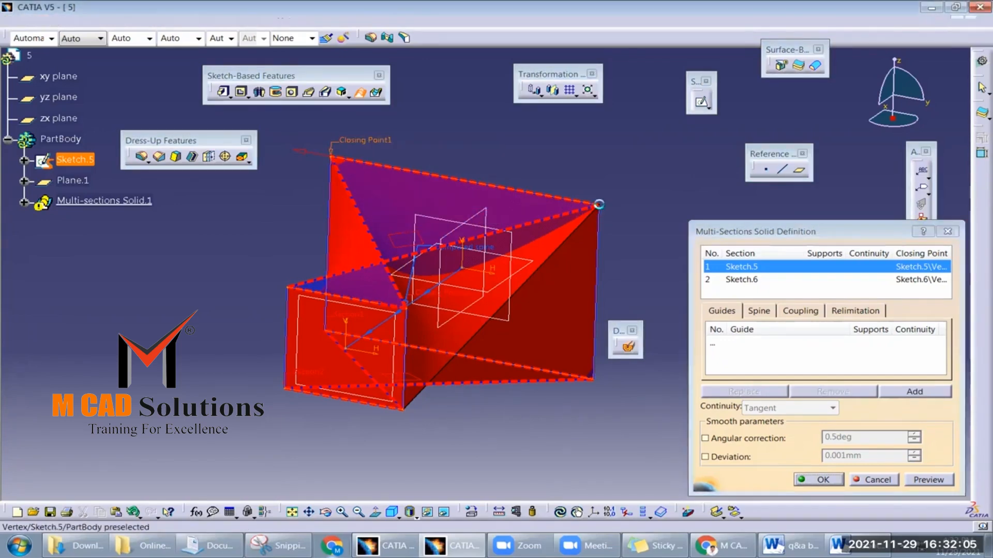
click(928, 480)
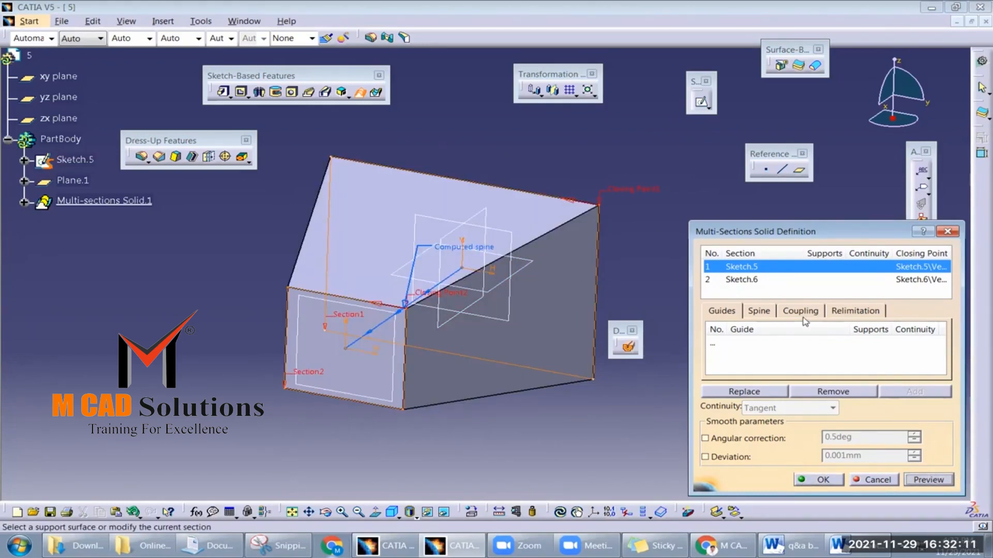
key(Escape)
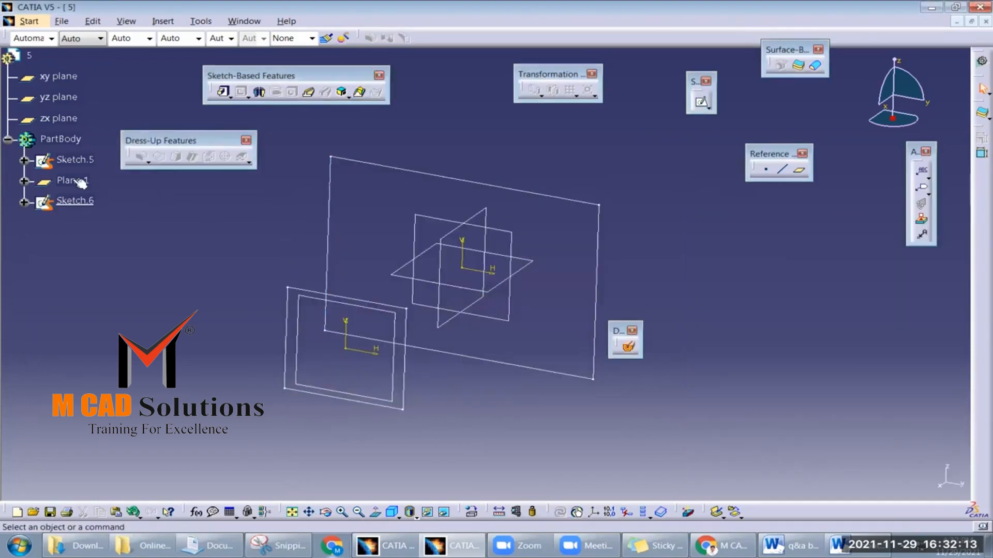
- Delete the rectangle from Sketch.6
double_click(89, 202)
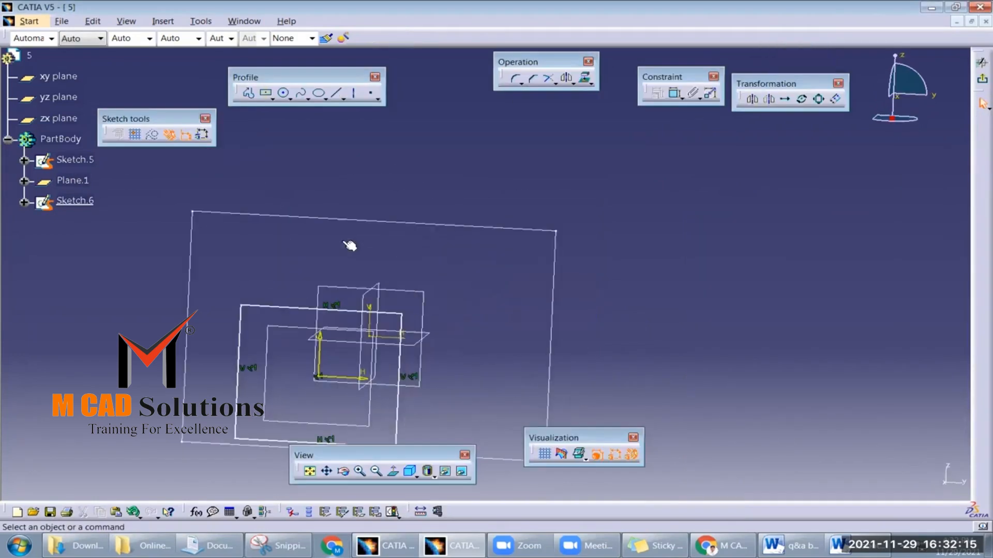
drag(274, 258, 486, 398)
key(Delete)
- Draw a hexagon centered on the Sketch.6 origin with an inscribed circle radius of about 19 mm, and exit the sketch
click(273, 96)
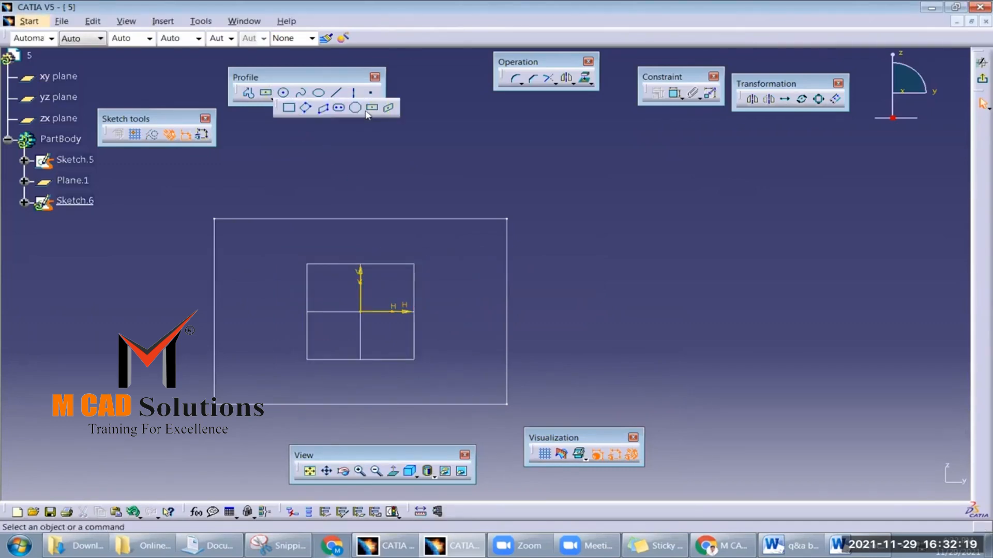
click(372, 109)
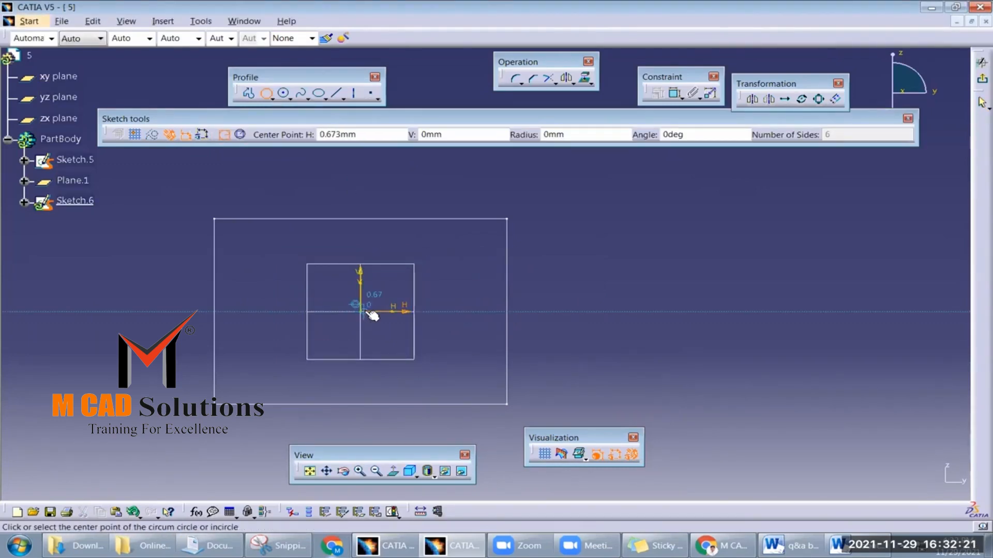
click(361, 312)
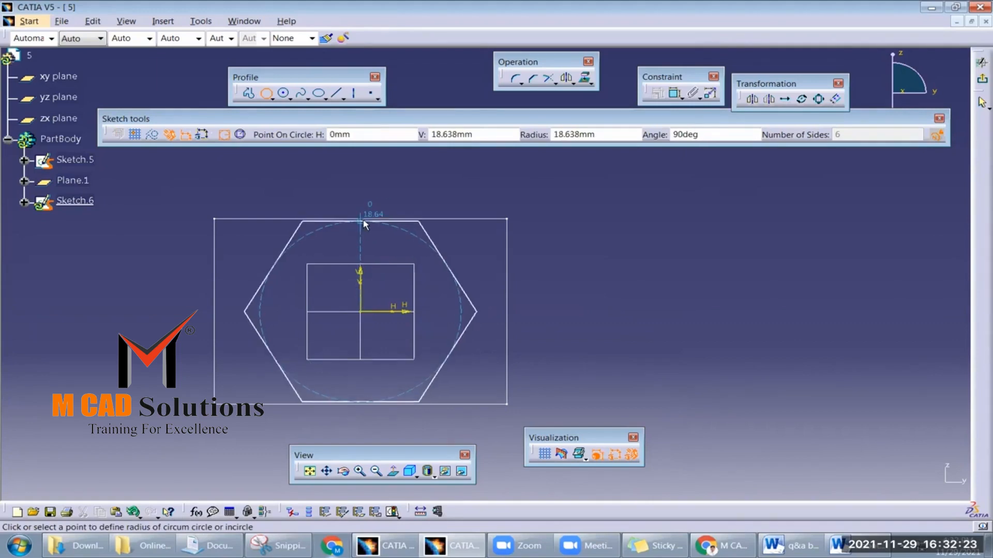
click(361, 217)
click(979, 81)
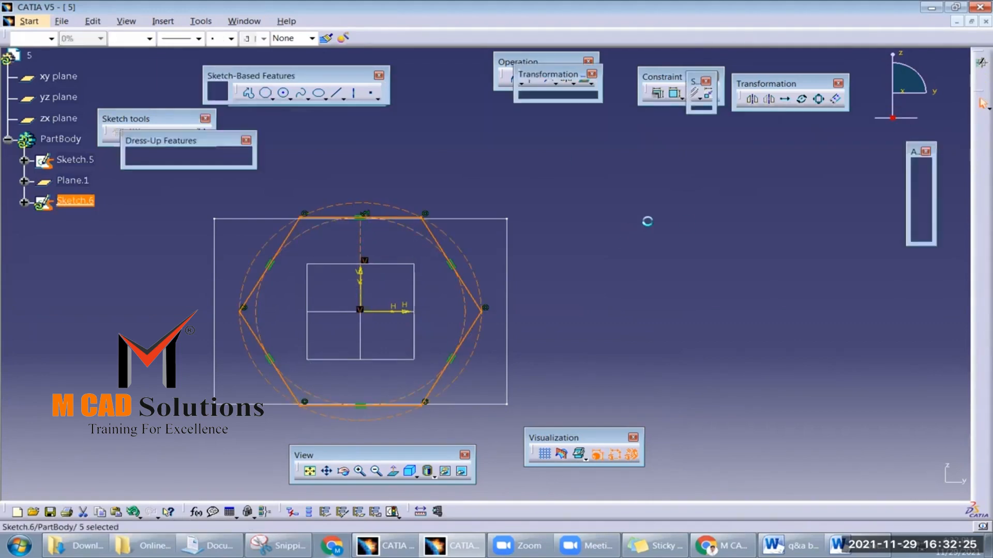
- Set up a Multi-sections Solid from the Sketch.6 hexagon to the Sketch.5 rectangle and try to preview it
click(375, 93)
click(75, 159)
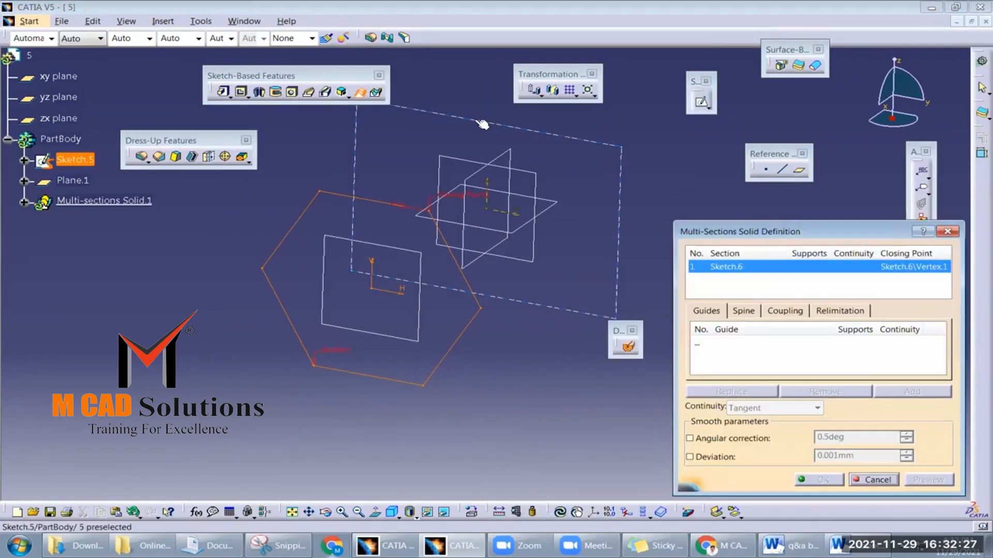
click(942, 480)
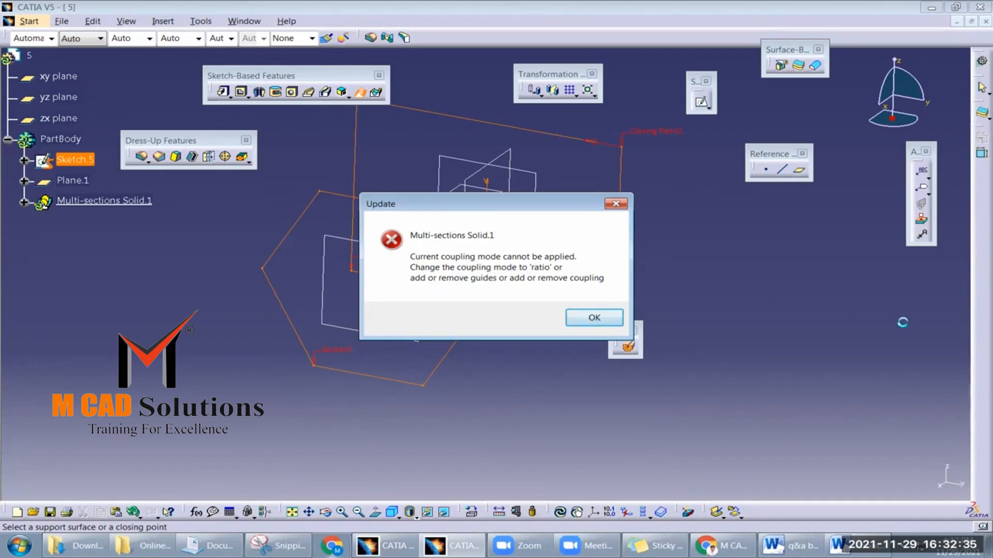
key(Return)
- Change the sections coupling to Ratio and preview the multi-sections solid
click(787, 311)
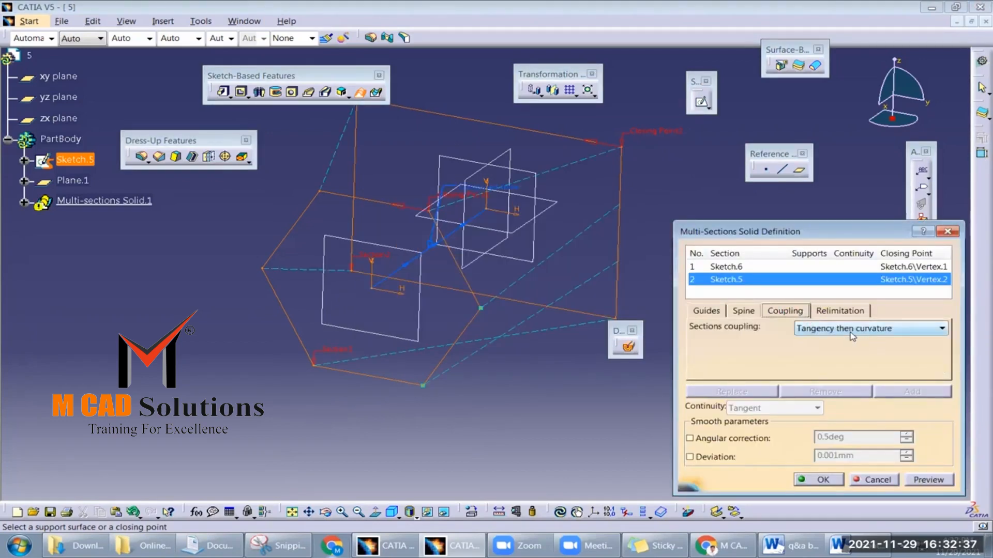
click(849, 331)
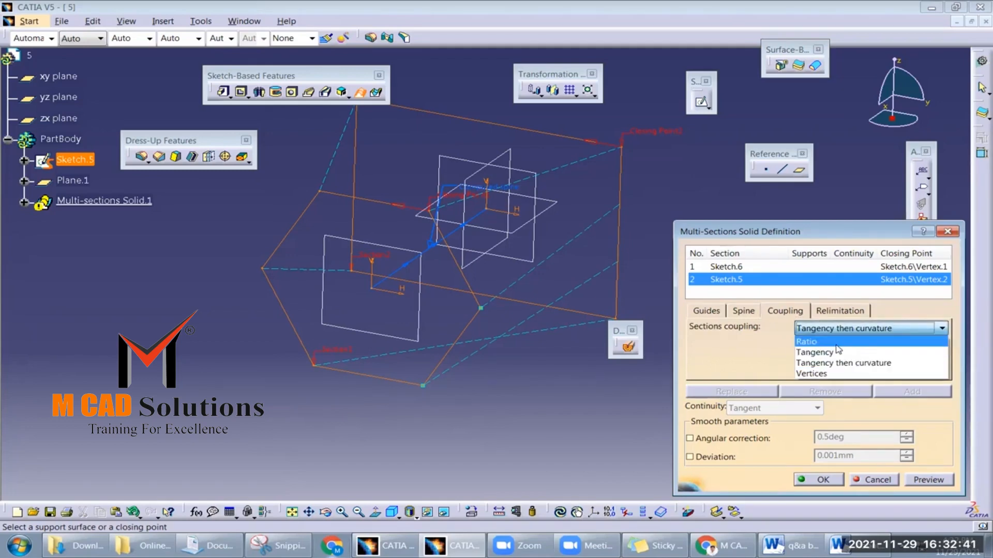
click(836, 343)
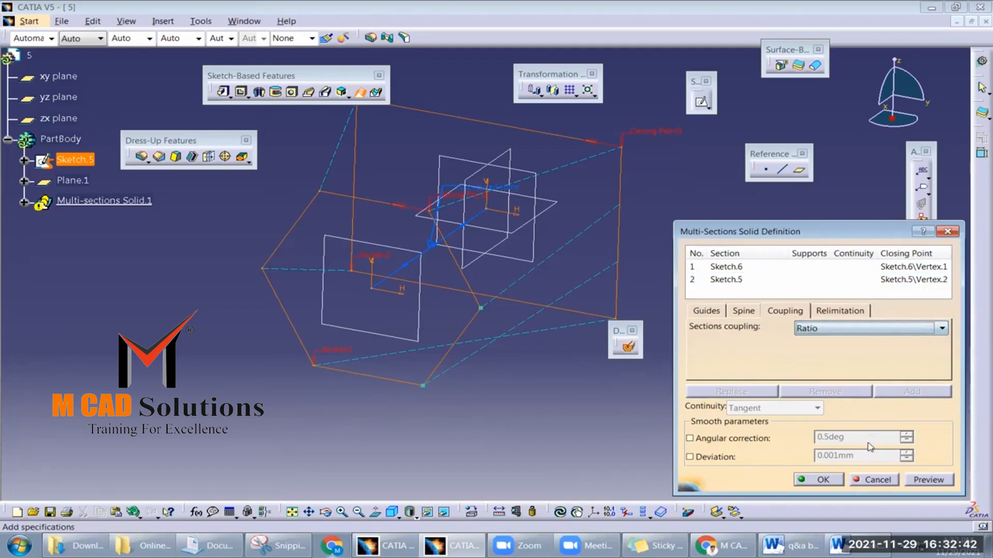
click(928, 480)
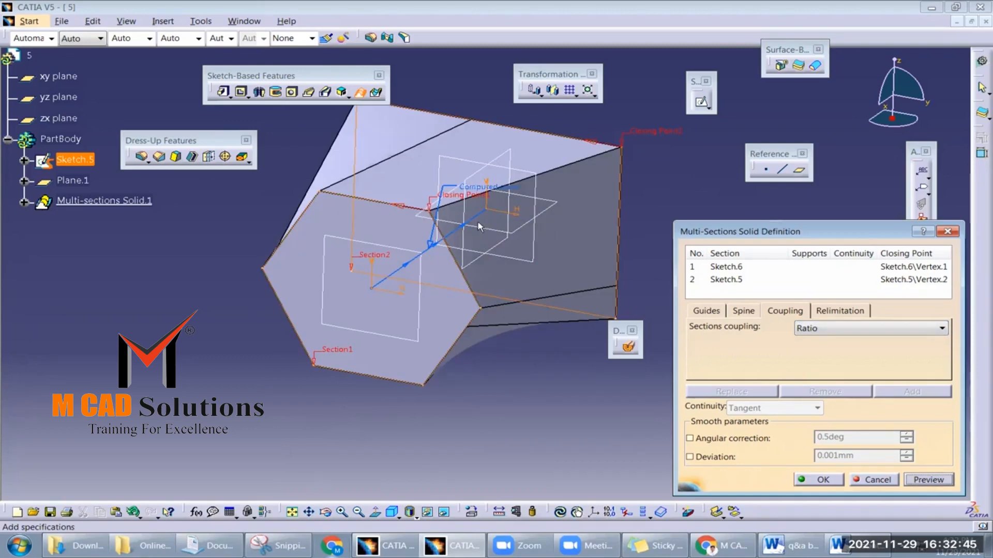
- Replace the closing point of the Sketch.6 hexagon with the adjacent side vertex below it
middle_drag(580, 161, 560, 193)
middle_drag(407, 234, 578, 239)
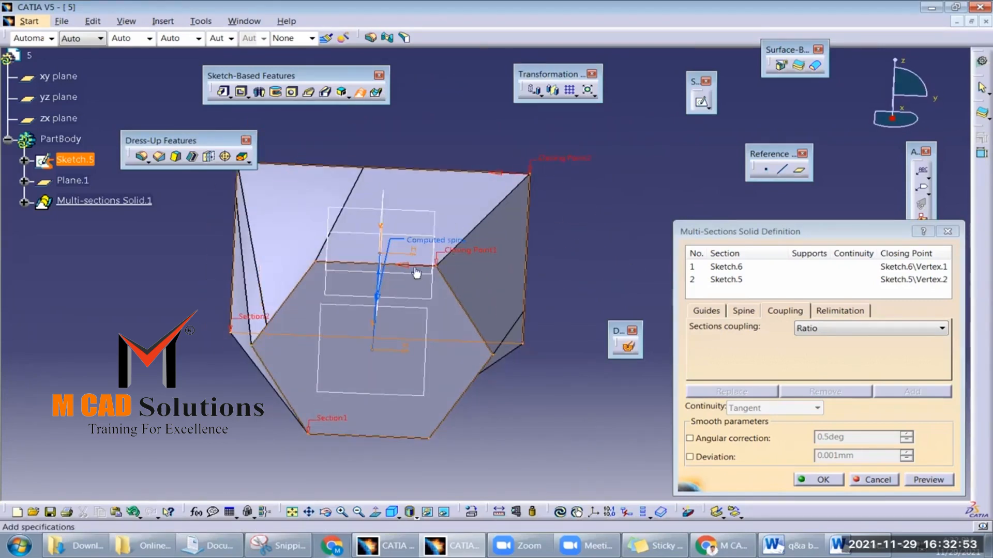
right_click(483, 257)
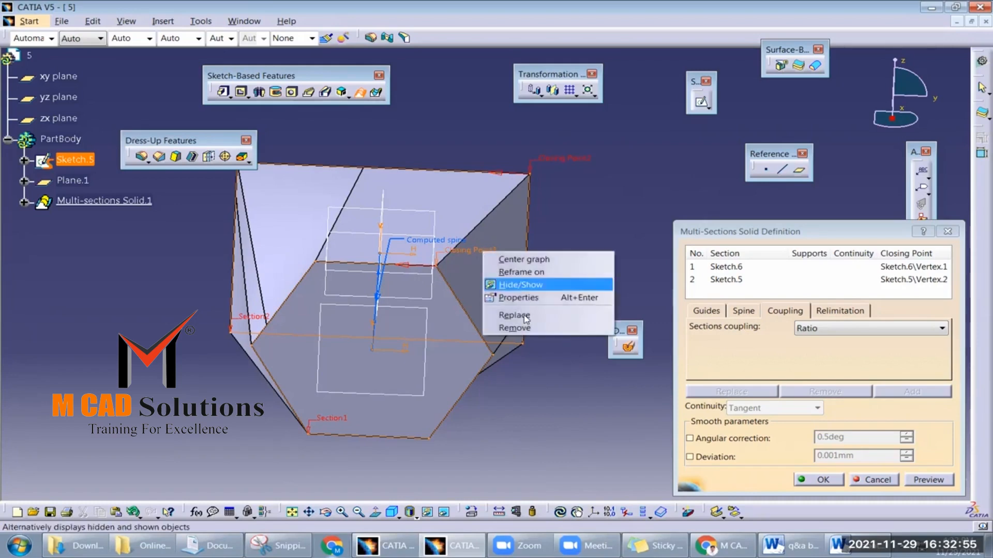
click(504, 313)
click(496, 357)
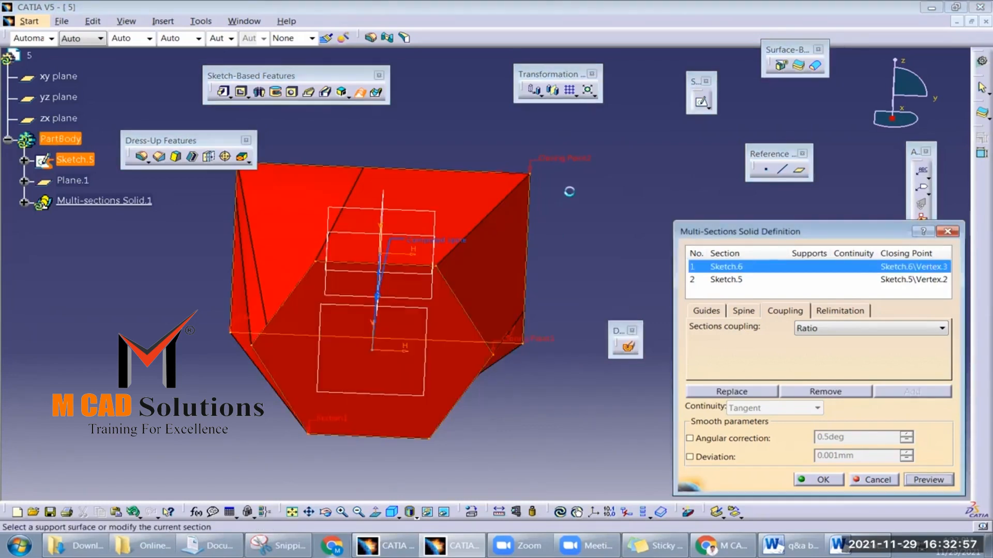
- Replace the closing point of the Sketch.5 rectangle with its lower corner nearest the hexagon's closing point
right_click(569, 166)
right_click(554, 160)
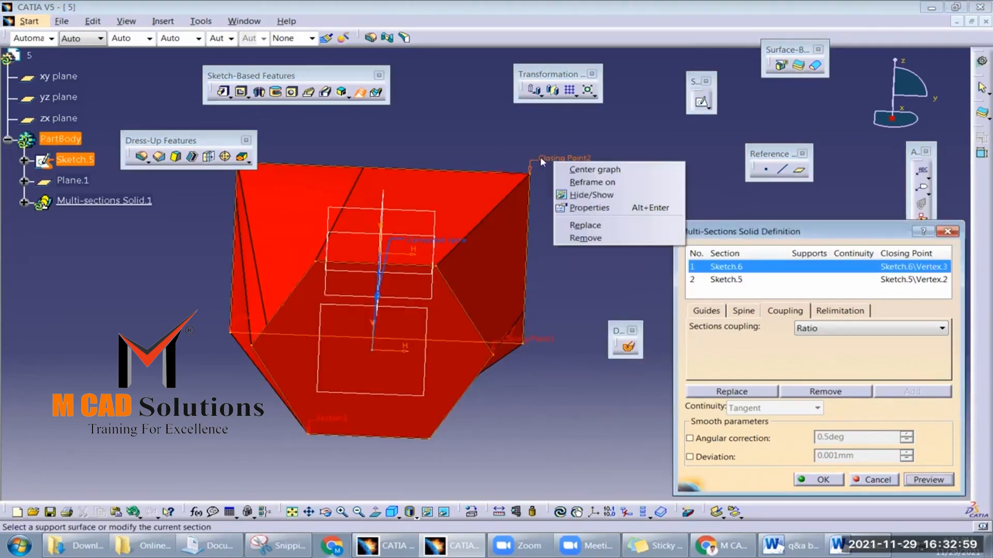
click(583, 225)
middle_drag(584, 226, 620, 274)
click(614, 266)
mouse_move(546, 295)
middle_down()
mouse_move(567, 299)
mouse_move(398, 309)
middle_up()
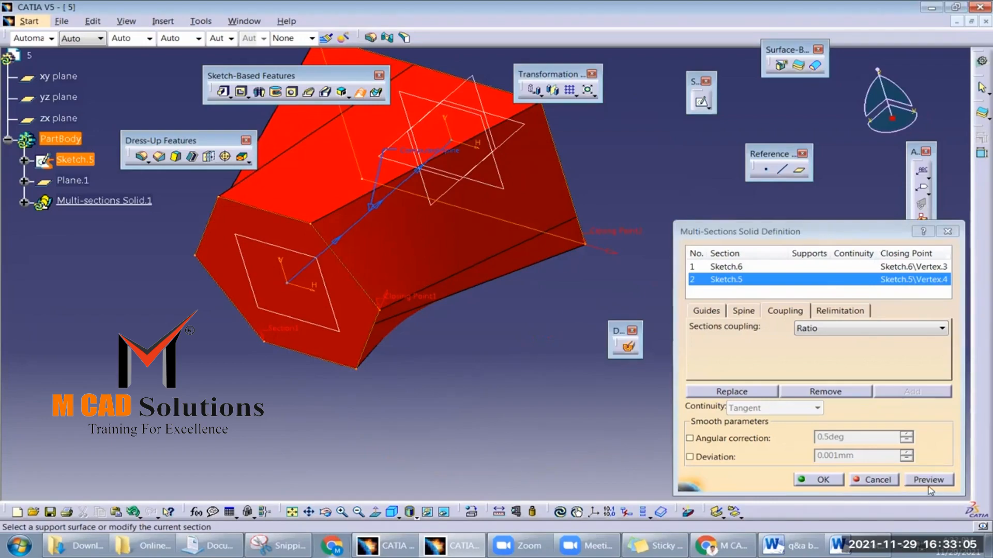
- Preview the multi-sections solid with its replaced closing points, inspect its shape and discard the definition
click(950, 481)
middle_drag(448, 321, 451, 354)
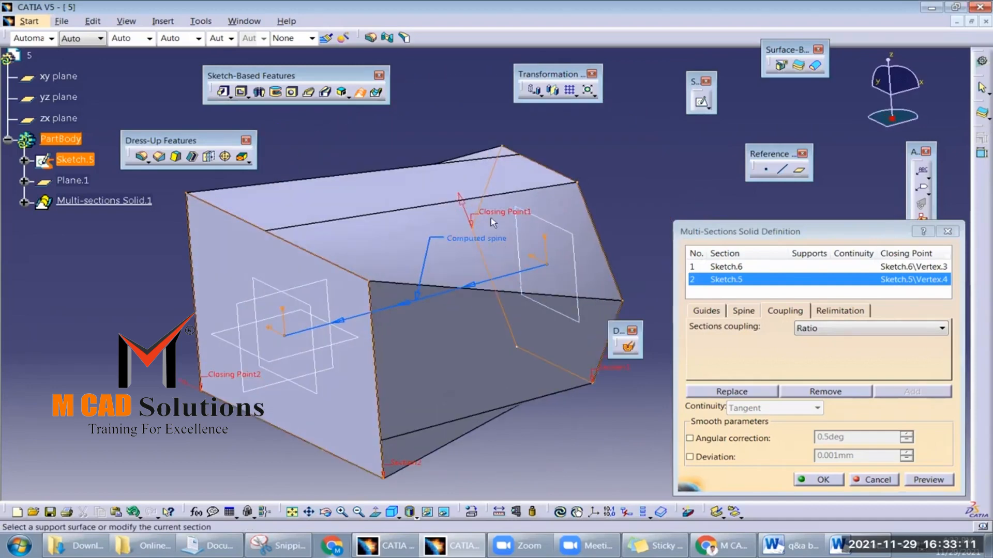
mouse_move(606, 205)
middle_down()
mouse_move(528, 238)
mouse_move(423, 234)
mouse_move(432, 222)
mouse_move(435, 233)
middle_up()
key(Escape)
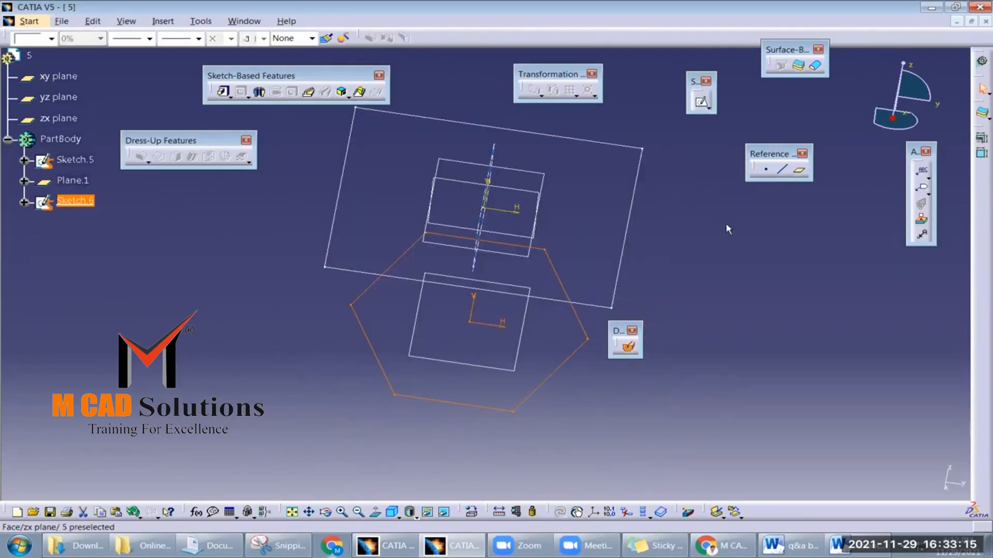
- Create a point-to-point line from the Sketch.6 hexagon's upper-left vertex to the Sketch.5 rectangle's upper-left corner
middle_drag(727, 228, 777, 307)
click(777, 306)
click(774, 170)
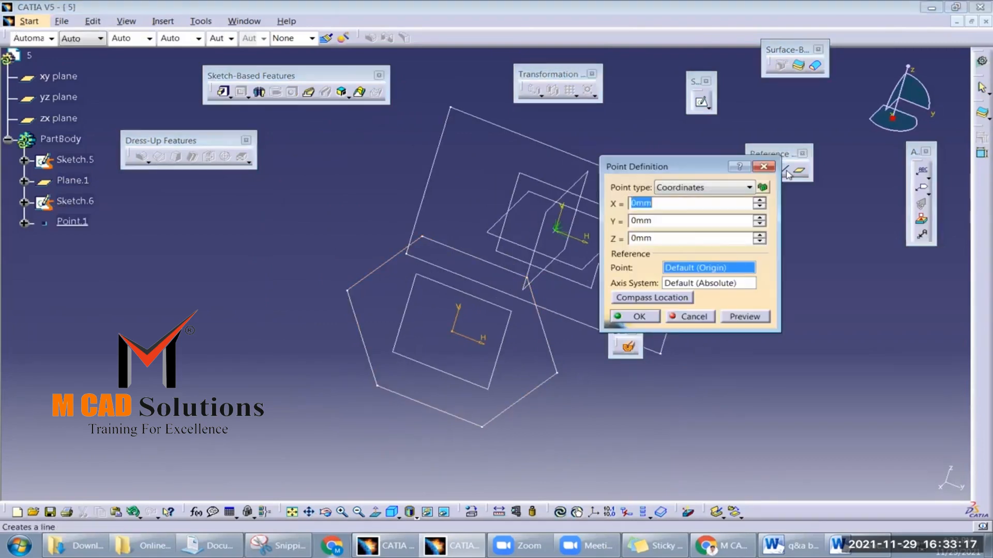
click(783, 170)
click(430, 242)
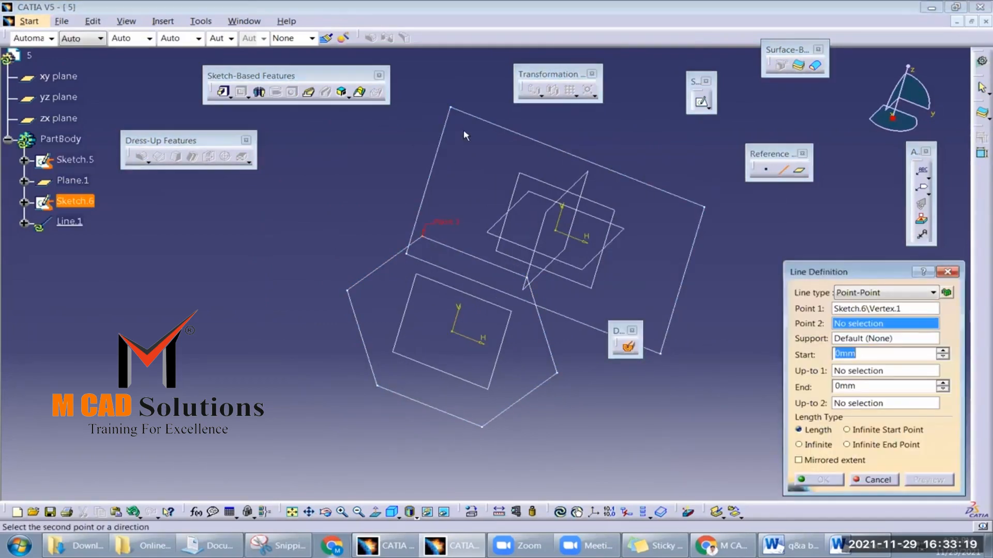
click(449, 107)
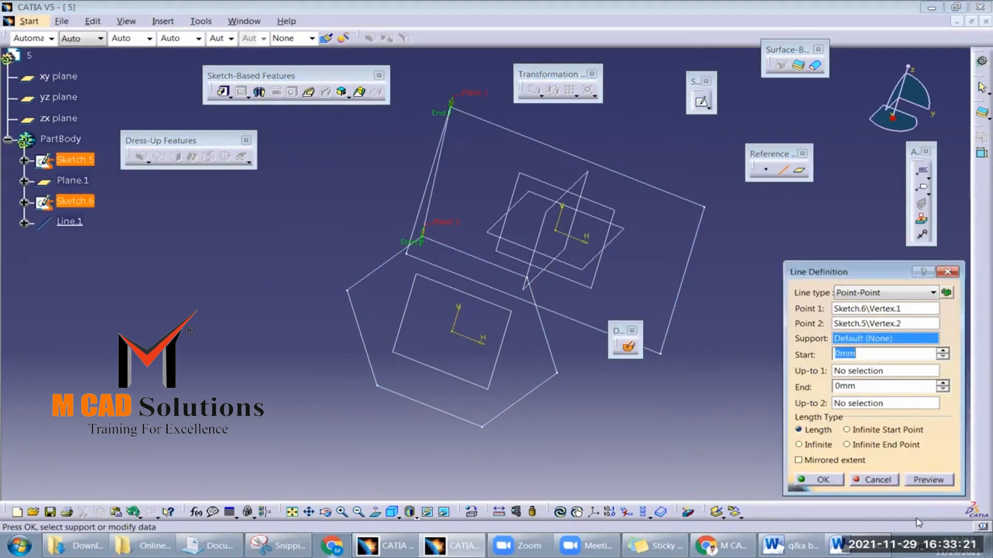
click(825, 480)
- Create a point-to-point line from the Sketch.5 rectangle's upper-right corner to the Sketch.6 hexagon's upper-right vertex
click(782, 170)
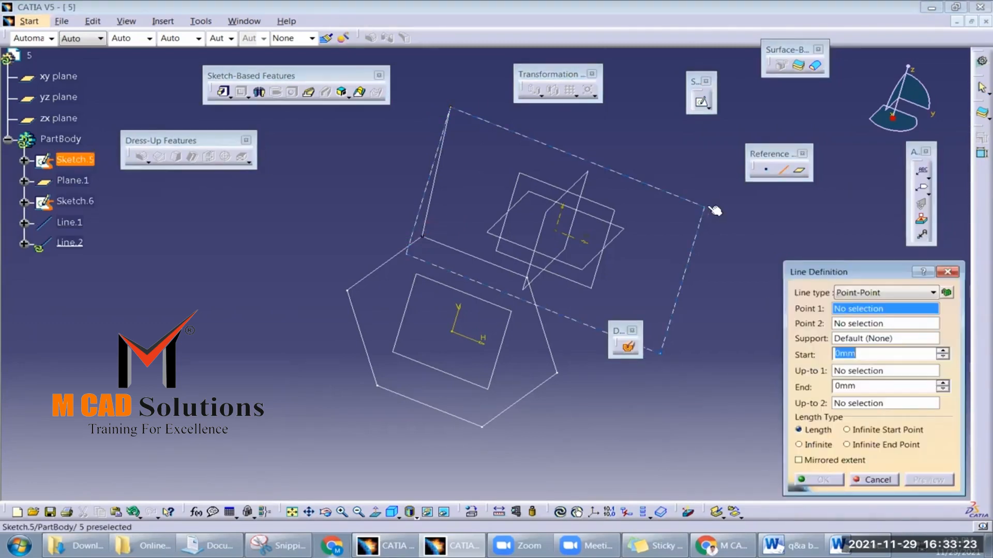
click(705, 207)
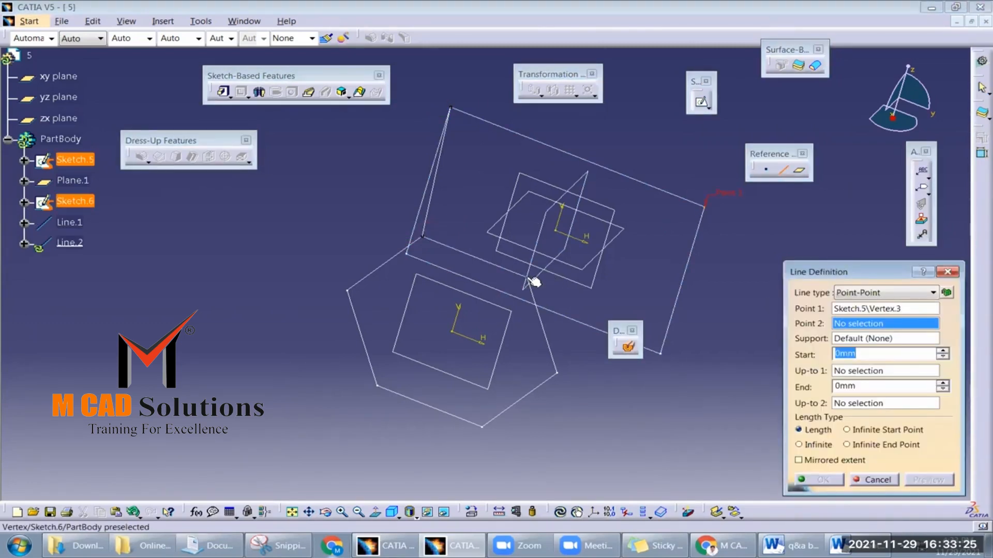
click(533, 280)
click(805, 479)
- Create a point-to-point line from the Sketch.5 rectangle's lower-right corner to the hexagon's lower-right vertex
middle_drag(600, 425, 639, 386)
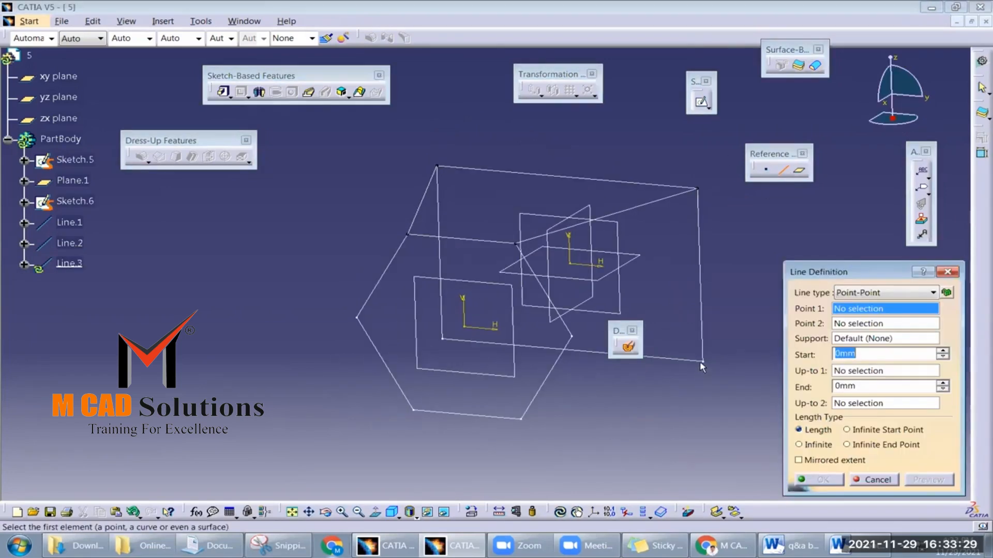
click(703, 362)
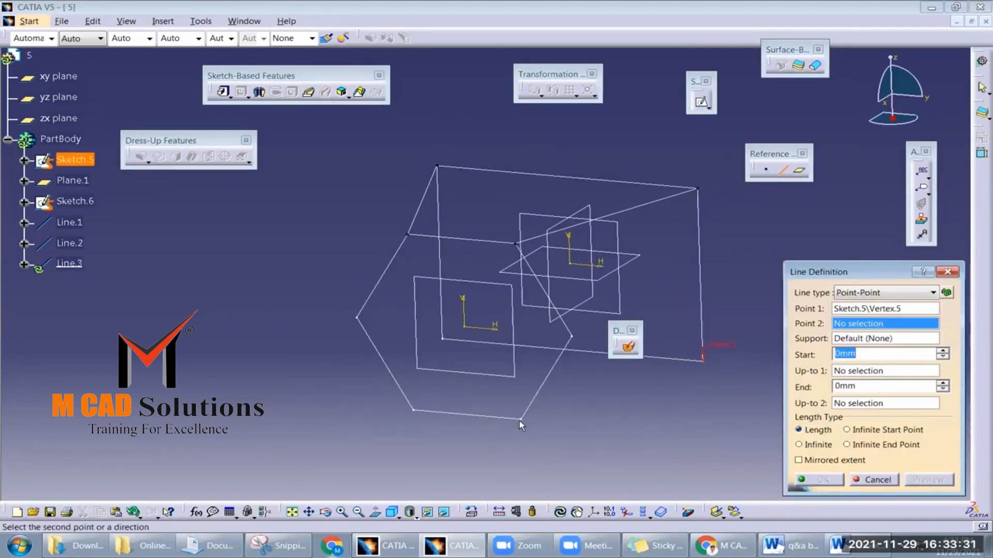
middle_drag(531, 396, 579, 375)
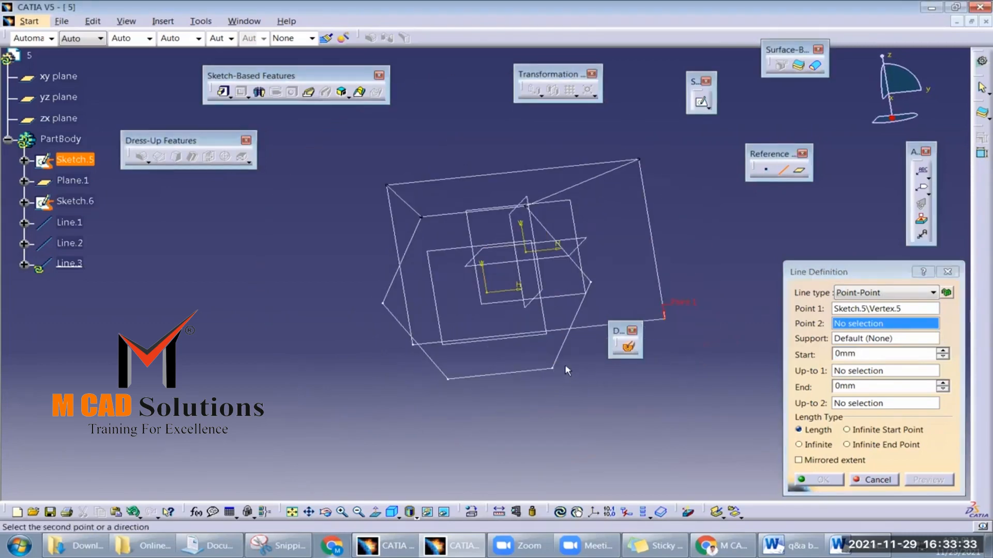
click(553, 369)
click(822, 480)
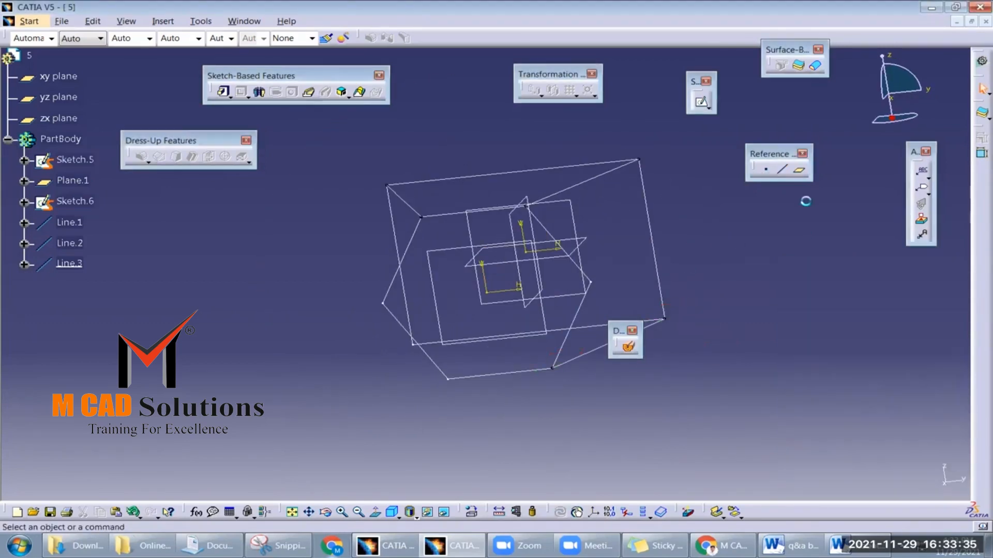
- Create a point-to-point line from the Sketch.5 rectangle's lower-left corner to the hexagon's lower-left vertex
click(781, 171)
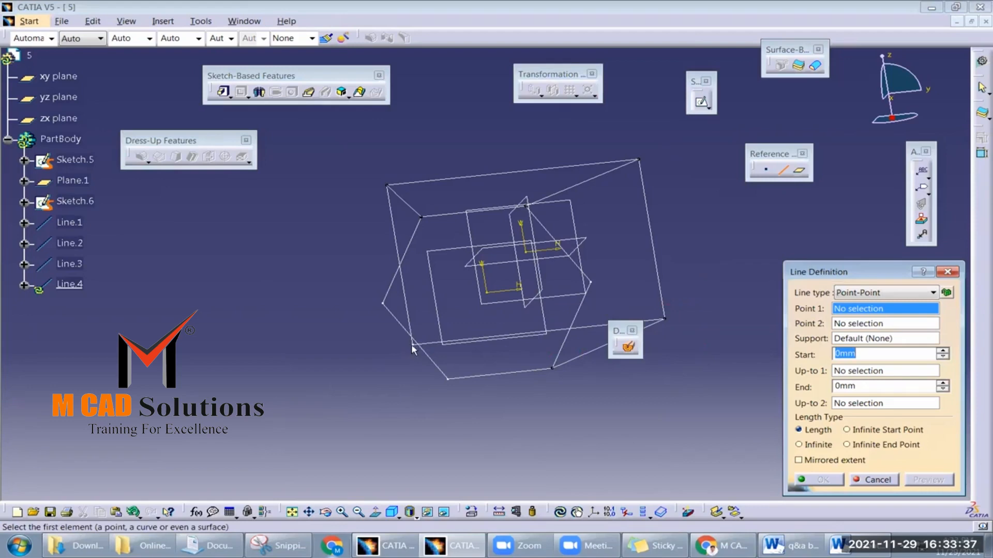
click(412, 345)
click(448, 379)
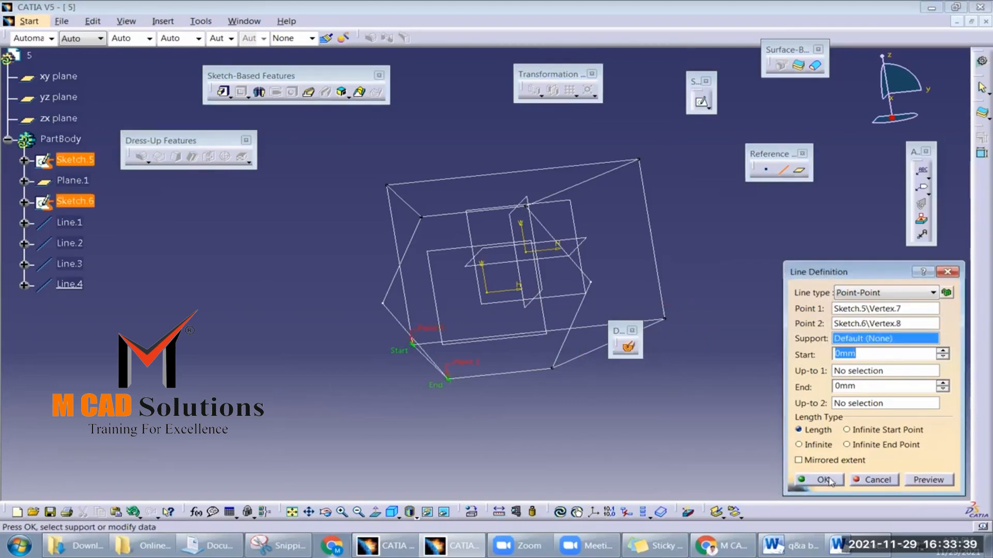
click(822, 480)
- Create a Between point at the middle of the Sketch.5 rectangle's right side, using its two end corners
middle_drag(705, 401, 816, 366)
middle_drag(716, 263, 764, 171)
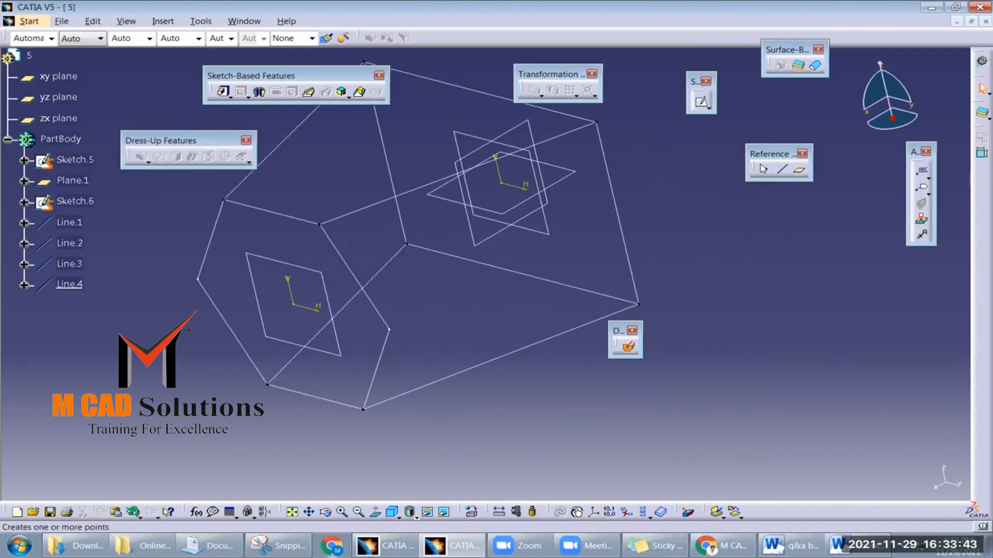
click(765, 170)
middle_drag(522, 167, 460, 171)
click(749, 187)
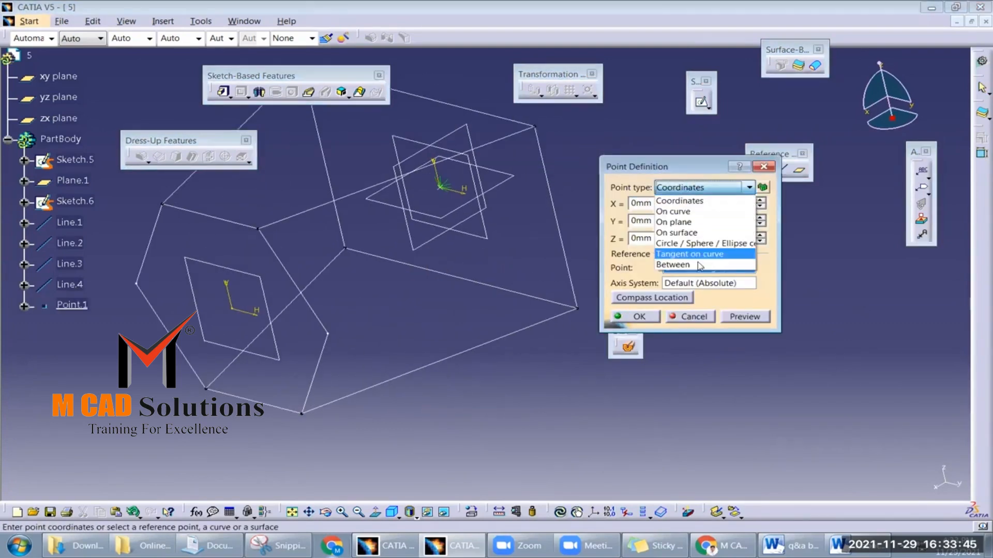
click(678, 268)
click(535, 126)
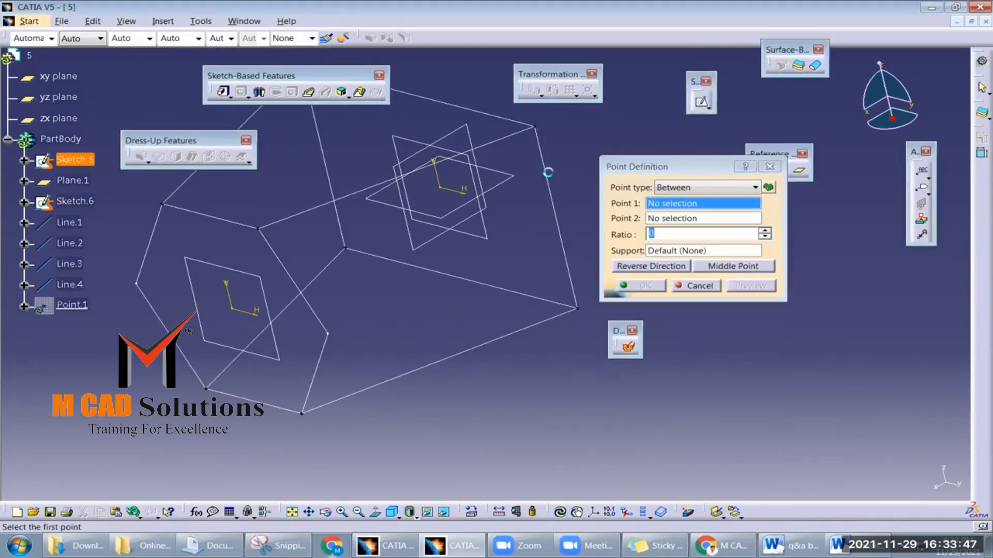
click(578, 308)
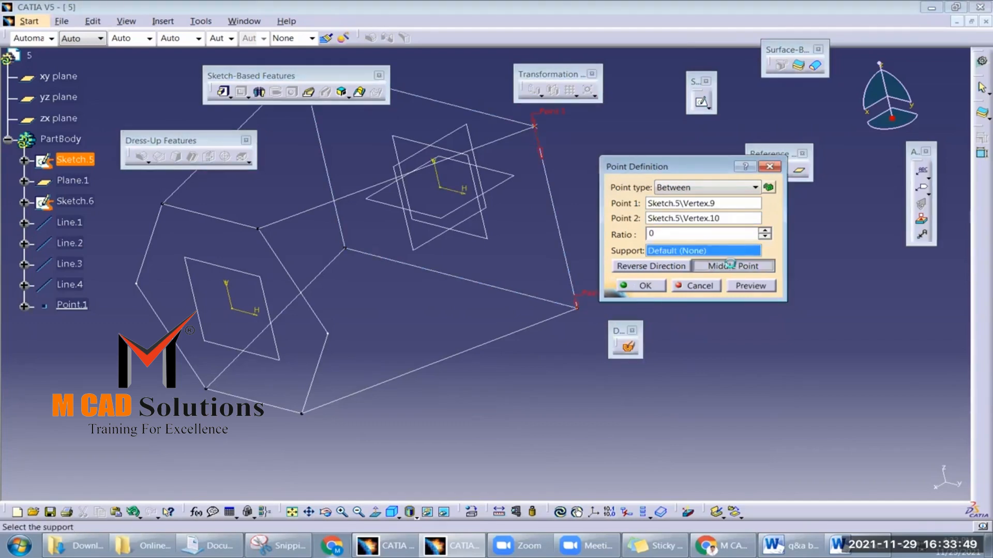
click(659, 285)
- Create a line from the midpoint of the rectangle's right side to the hexagon's right side vertex
middle_drag(472, 244, 550, 256)
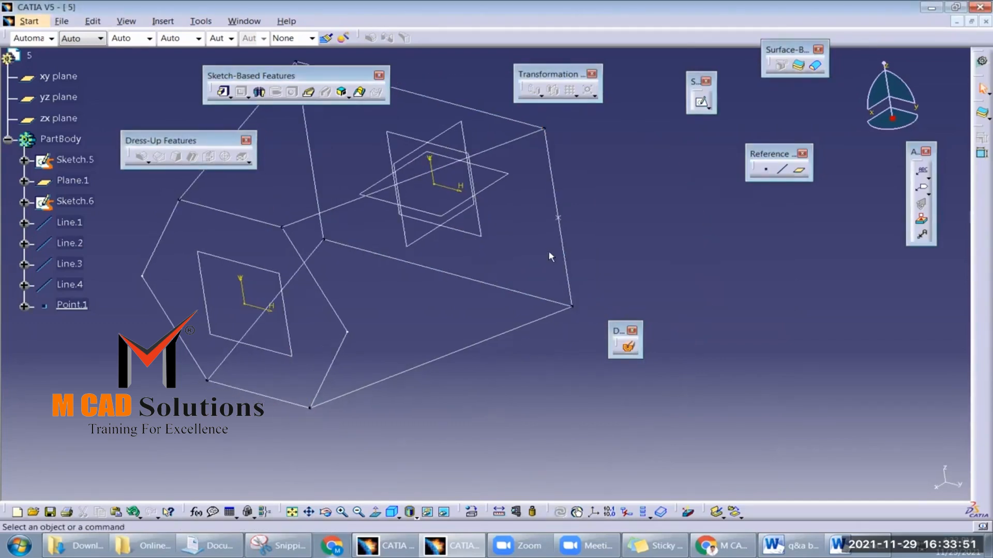
click(783, 171)
click(559, 218)
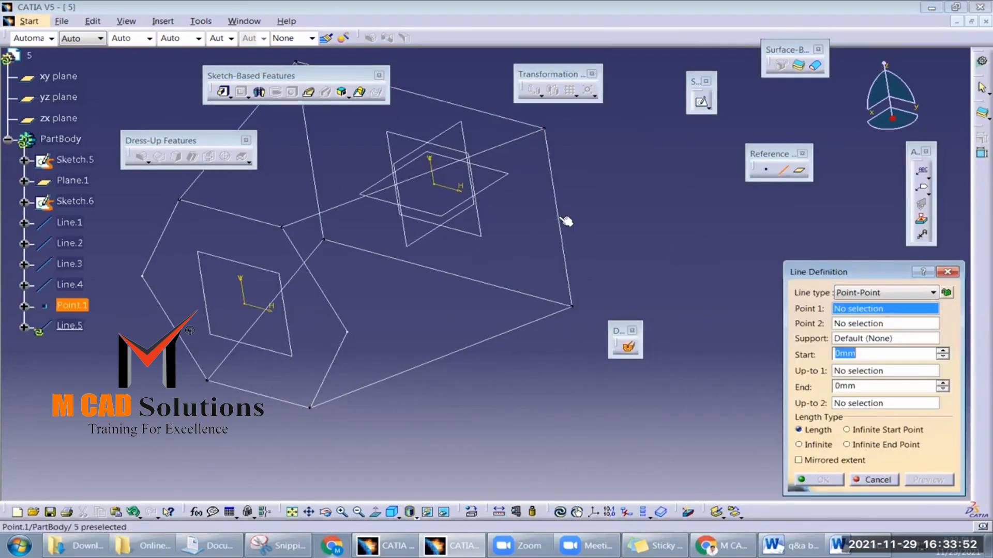
click(353, 336)
key(Return)
- Create a Between point with ratio 0.5 on the Sketch.5 rectangle's left side, using its two end corners
middle_drag(428, 334, 538, 305)
click(765, 169)
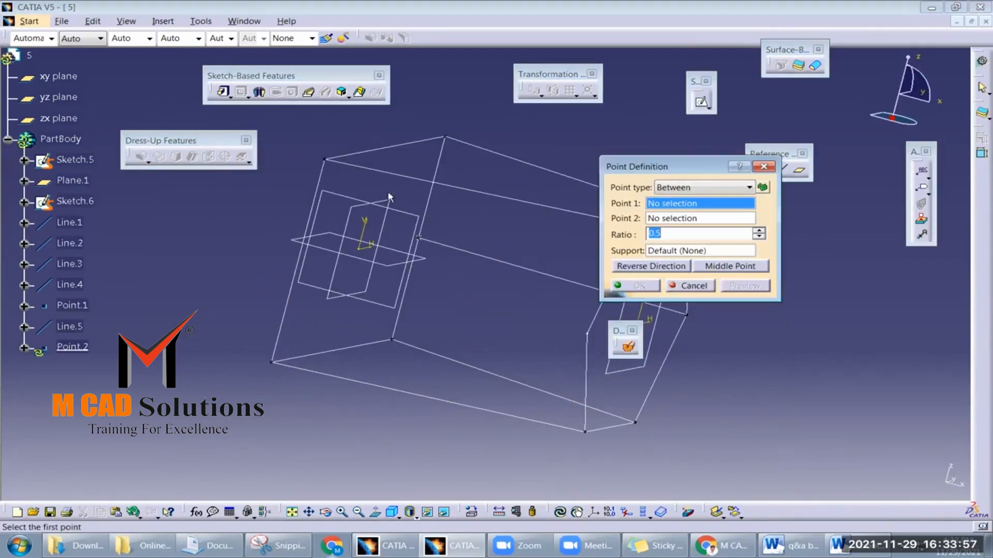
click(327, 160)
click(272, 362)
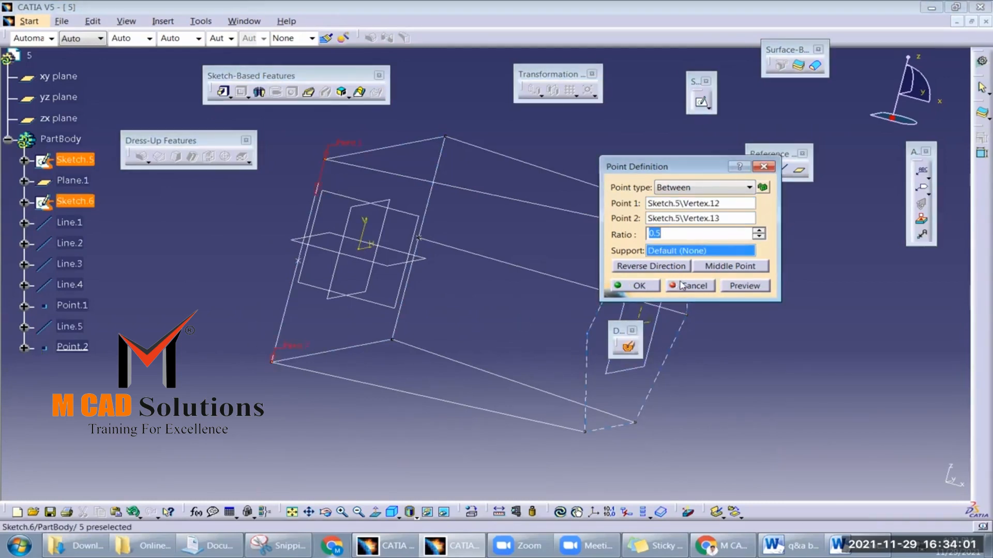
click(639, 285)
- Create a line from the hexagon's left side vertex to the midpoint of the rectangle's left side
click(782, 169)
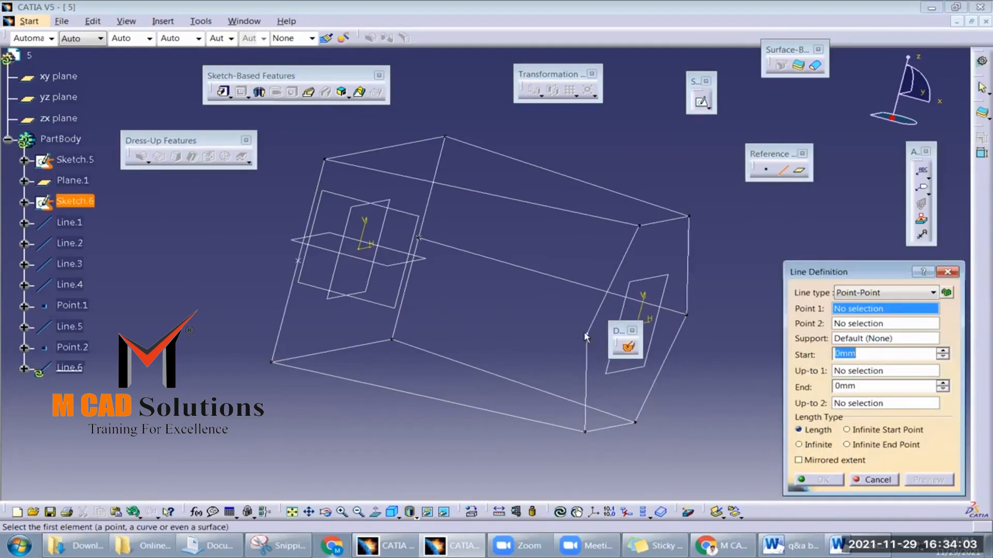
click(586, 333)
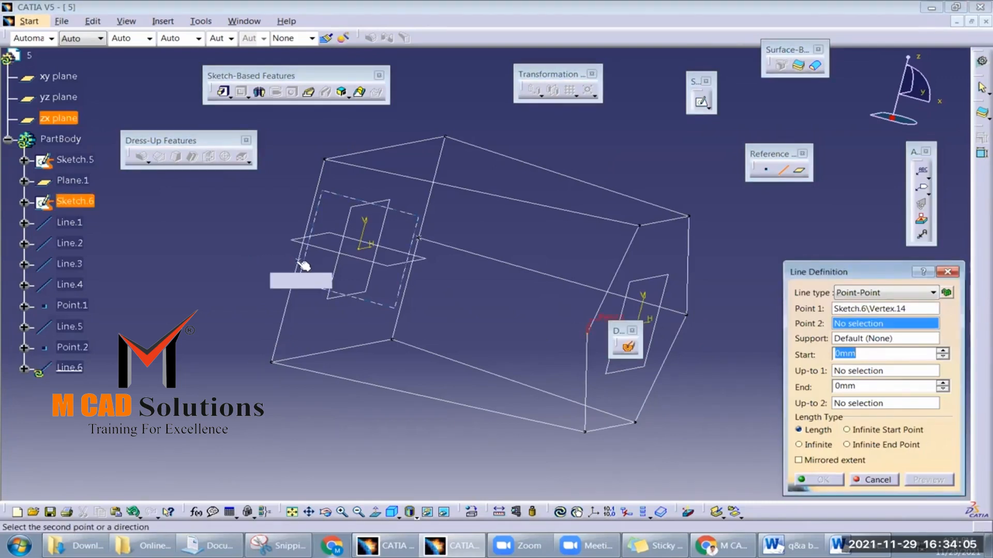
click(298, 261)
click(822, 479)
- Set up a Multi-sections Solid from the Sketch.6 hexagon to the Sketch.5 rectangle with Ratio sections coupling
middle_drag(536, 325, 434, 275)
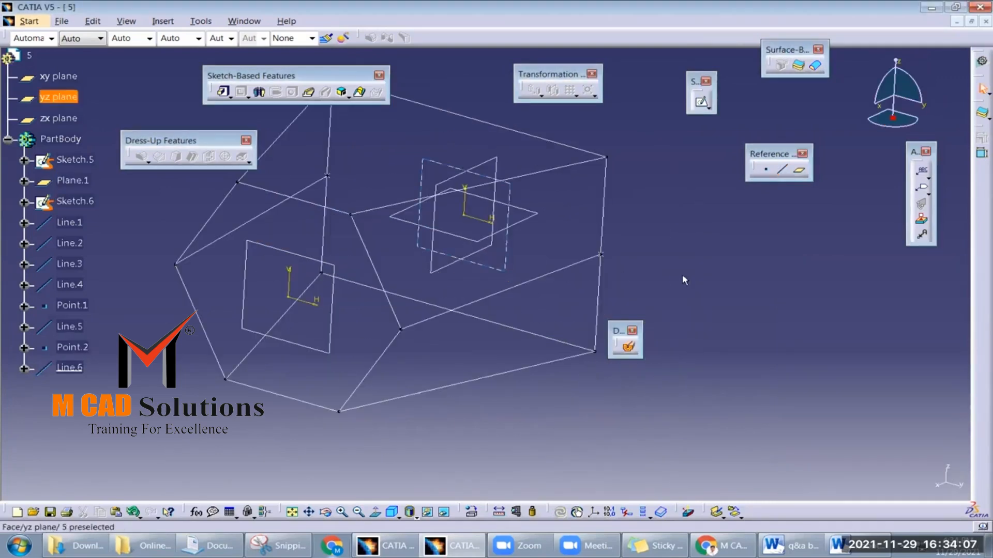
middle_drag(510, 168, 753, 160)
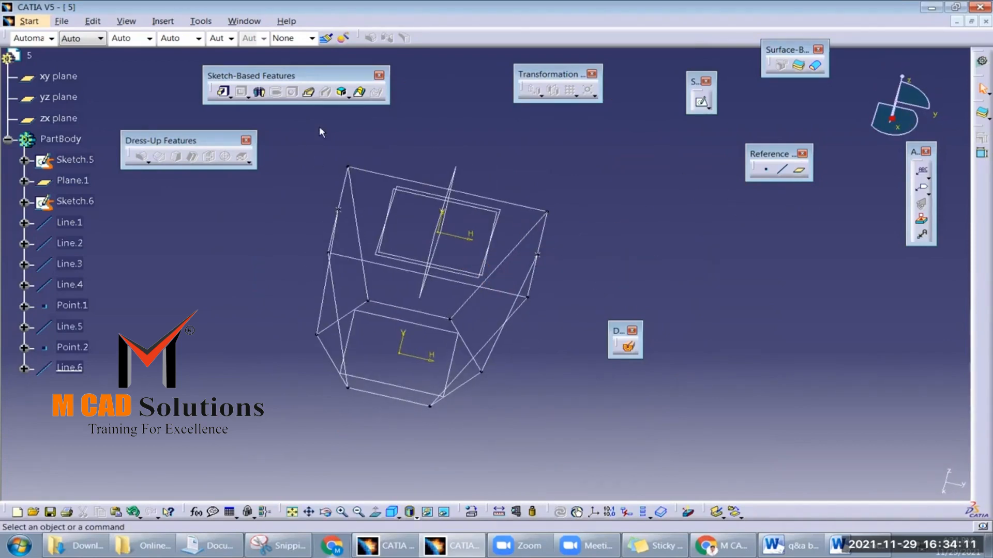
click(361, 93)
click(398, 308)
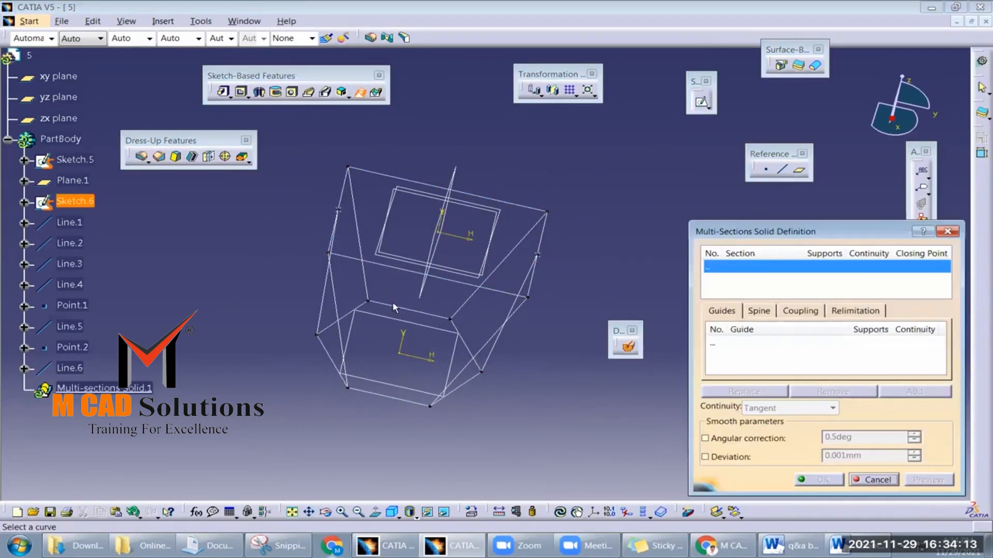
click(391, 178)
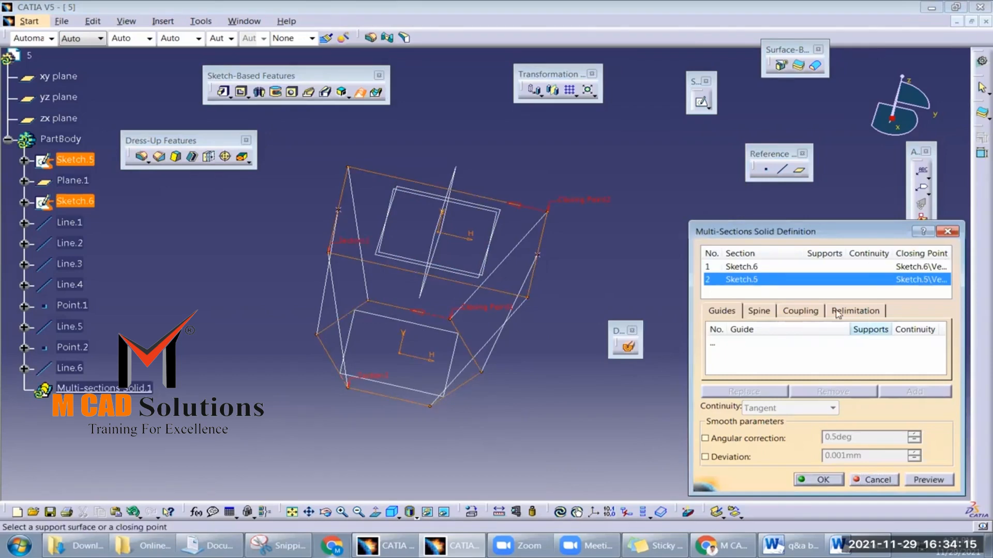
click(801, 311)
click(861, 328)
click(828, 337)
- Preview the multi-sections solid, add Line.5 as its first guide and preview the result
click(721, 310)
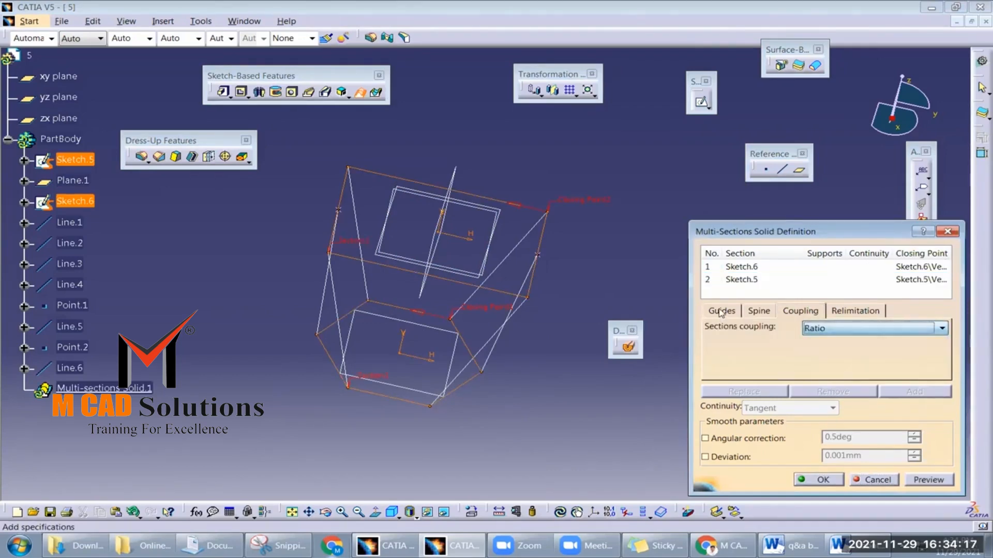
click(939, 484)
mouse_move(523, 366)
middle_down()
mouse_move(456, 301)
mouse_move(576, 291)
mouse_move(451, 274)
mouse_move(454, 292)
middle_up()
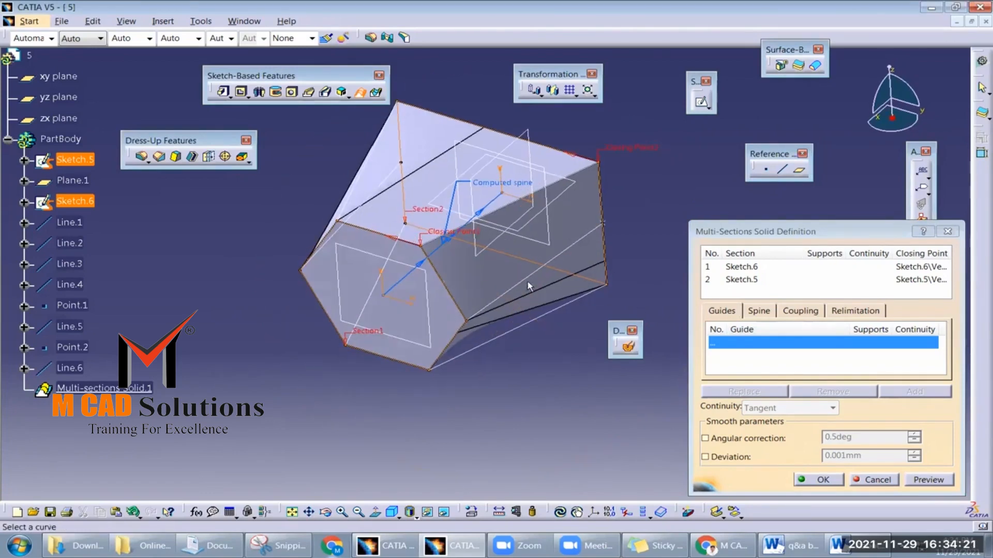
click(532, 283)
click(920, 478)
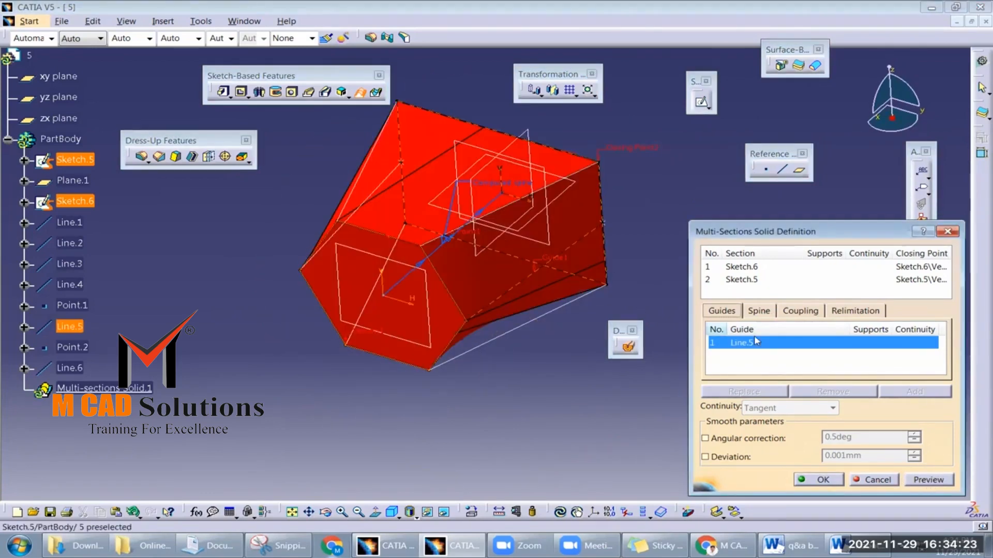
- Add the lower connecting lines Line.3 and Line.4 as guides, previewing the solid after each one
middle_drag(472, 321, 554, 360)
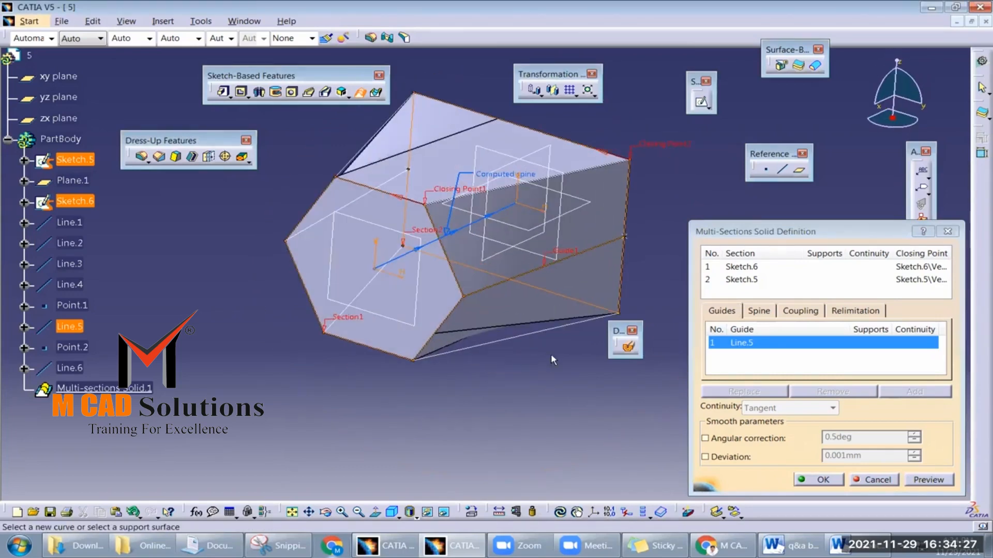
click(533, 338)
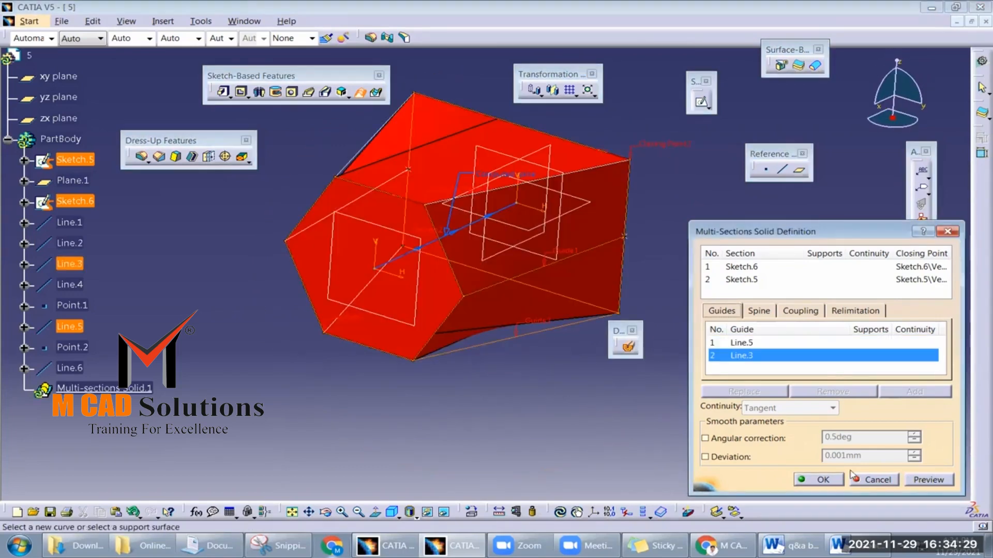
click(926, 480)
middle_drag(465, 289, 488, 377)
click(480, 362)
click(929, 482)
- Add the upper connecting lines Line.1 and Line.2 as guides, previewing the solid after each one
middle_drag(507, 383, 462, 185)
click(929, 482)
middle_drag(510, 281, 618, 290)
click(585, 234)
click(930, 481)
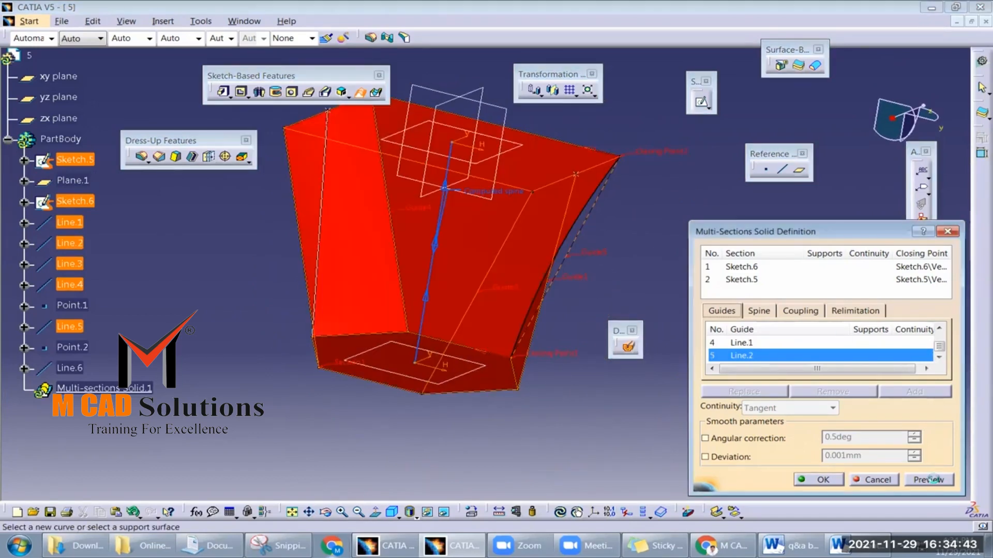
click(929, 480)
- Add Line.6 as the last guide, preview the solid and create the multi-sections solid
middle_drag(443, 365, 341, 369)
click(341, 369)
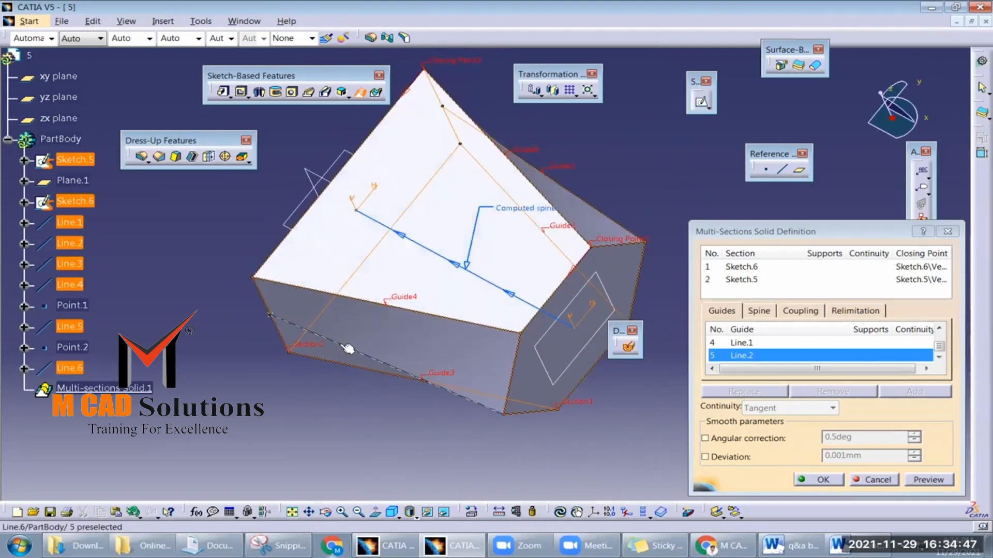
click(929, 480)
mouse_move(472, 370)
middle_down()
mouse_move(441, 333)
mouse_move(455, 393)
mouse_move(465, 382)
middle_up()
click(819, 479)
middle_drag(599, 370, 649, 244)
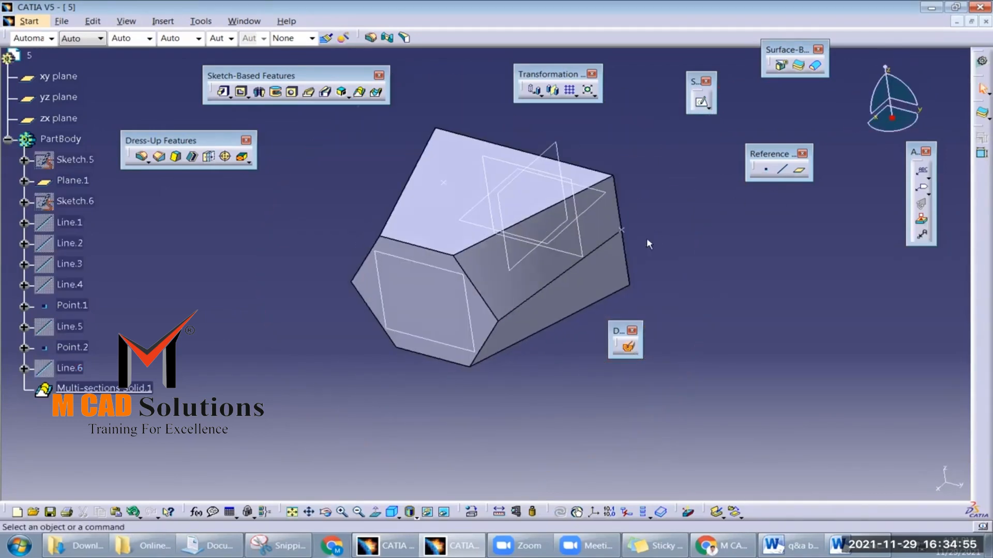
- Undo the multi-sections solid and hide the reference lines and points from Line.1 through Line.6
key(ctrl+z)
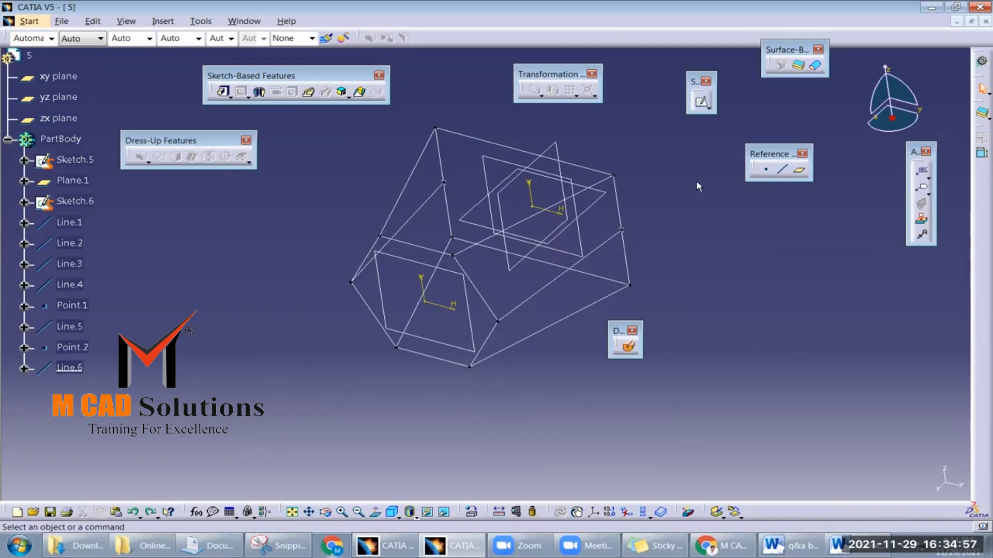
click(74, 223)
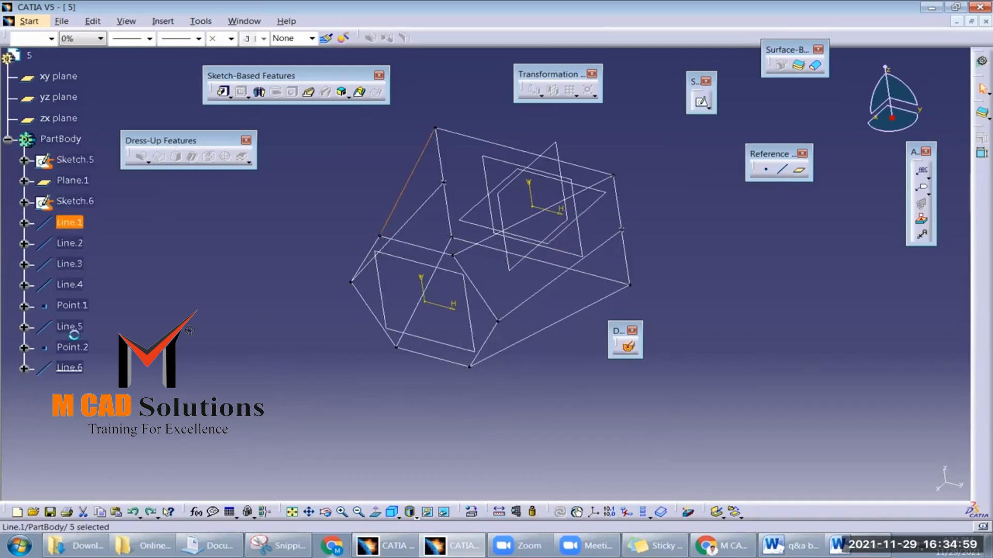
shift+click(77, 369)
click(427, 512)
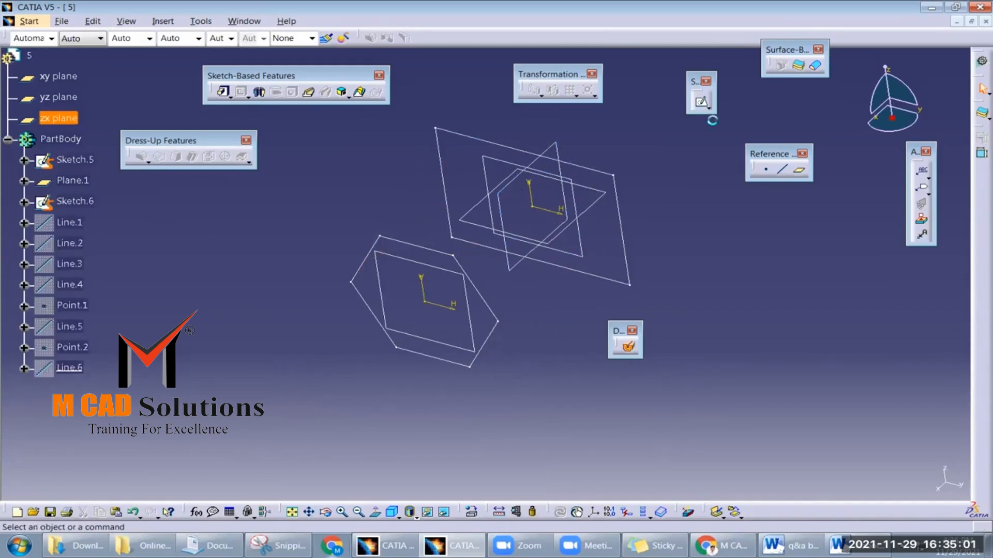
- Sketch a three-point spline on the zx plane, arching above both sections and ending at about H 6.1 mm, V 31.4 mm
click(701, 102)
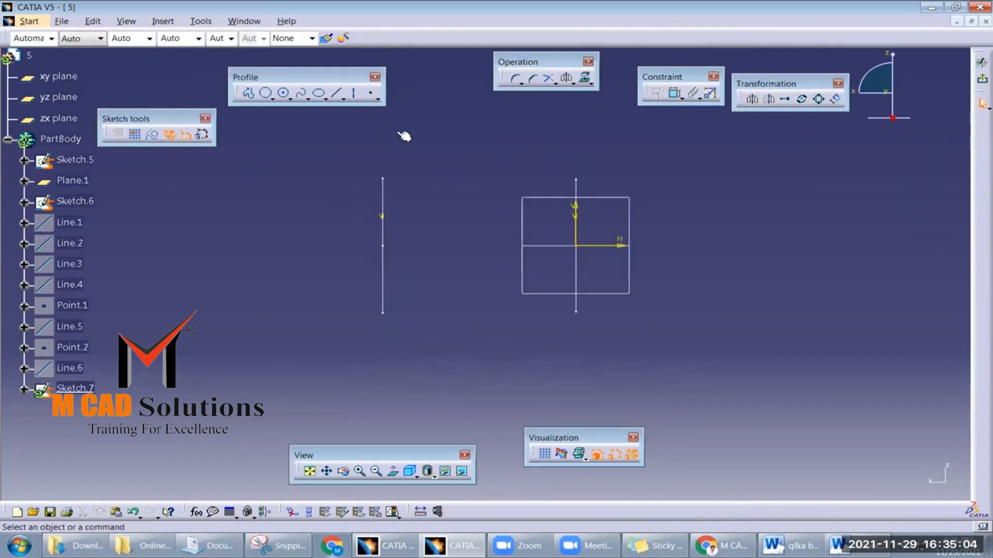
click(249, 93)
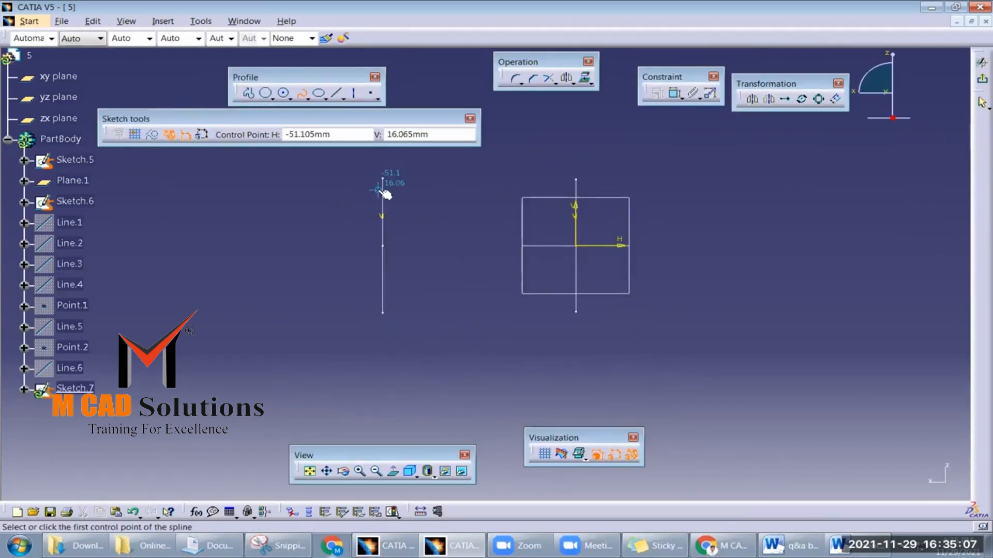
click(355, 183)
middle_drag(476, 161, 426, 230)
click(457, 191)
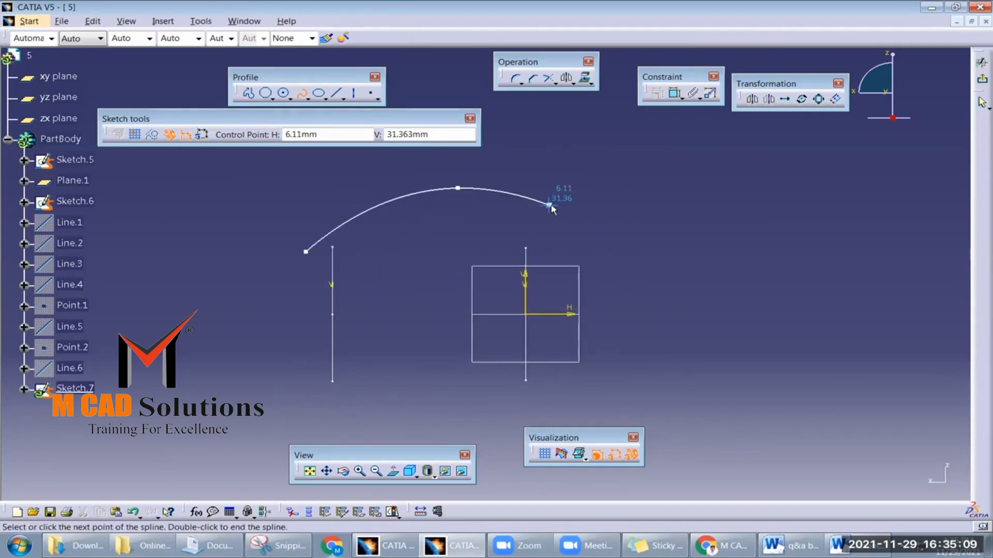
double_click(549, 204)
- Constrain the spline's rear end point to be coincident with the rectangle's upper edge
click(675, 93)
middle_drag(368, 233, 477, 190)
click(549, 219)
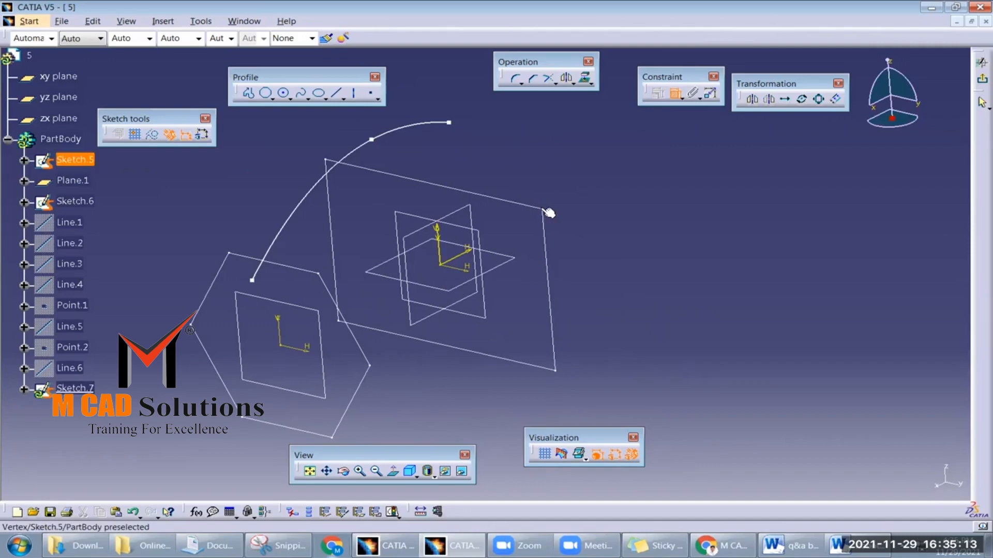
click(450, 124)
right_click(525, 133)
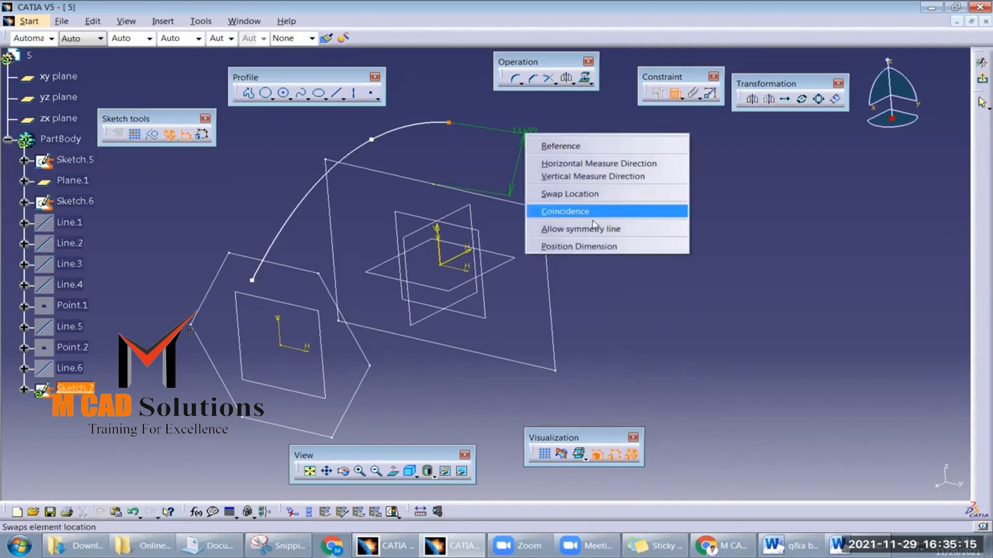
click(591, 211)
- Constrain the spline's front end point to be coincident with the hexagon's upper edge
middle_drag(498, 215, 301, 288)
click(305, 286)
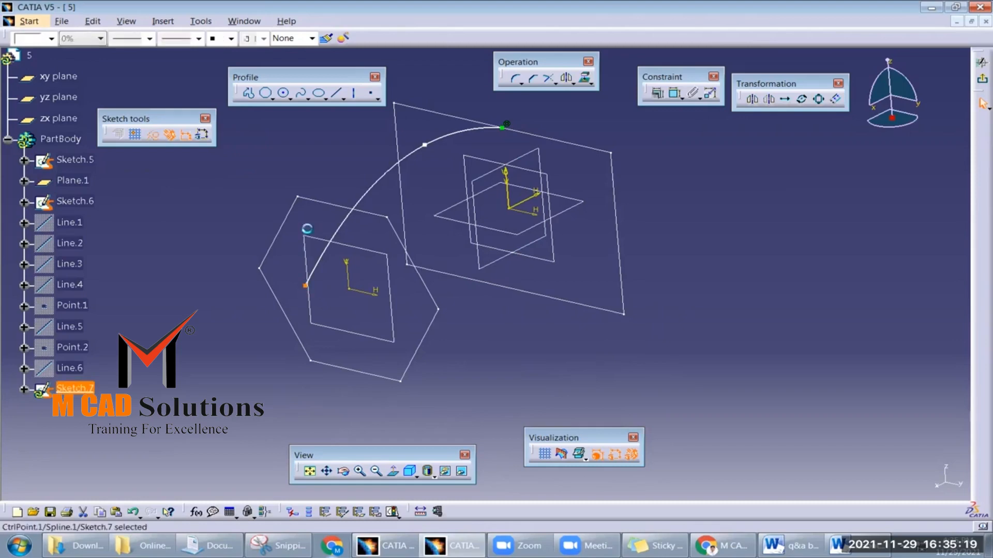
click(310, 200)
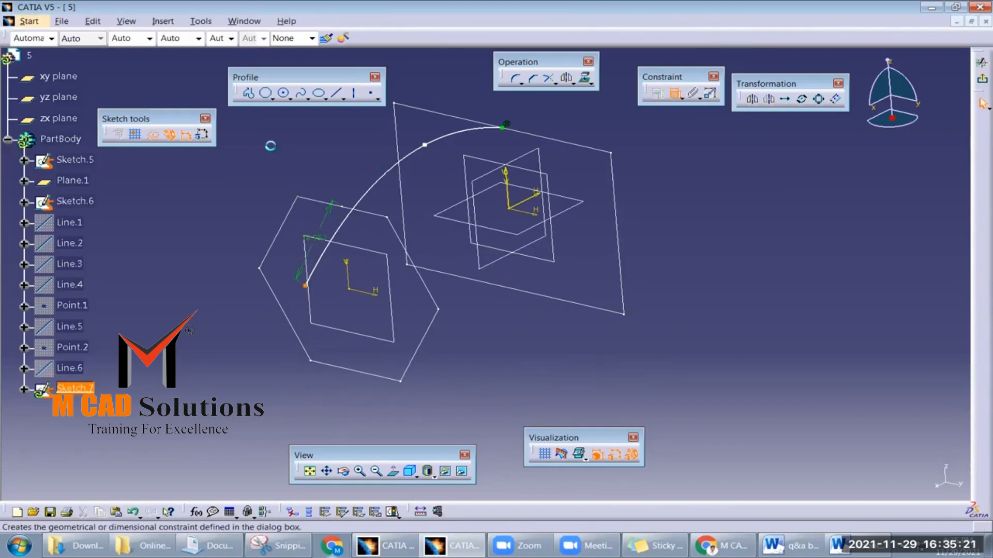
right_click(270, 145)
click(379, 225)
- Adjust the guide curve by shifting the spline's front end point and its middle control point
middle_drag(423, 207, 447, 282)
drag(333, 270, 325, 257)
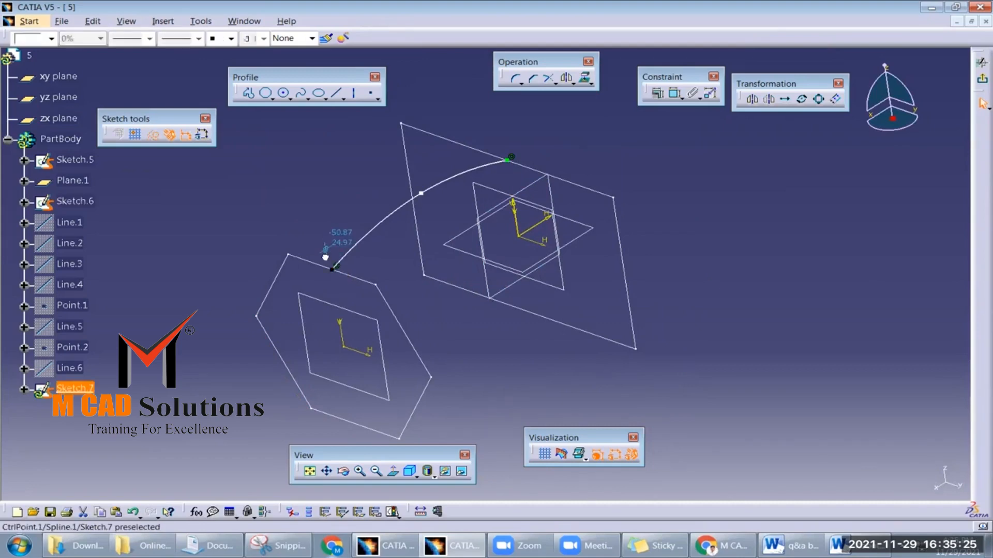
click(511, 160)
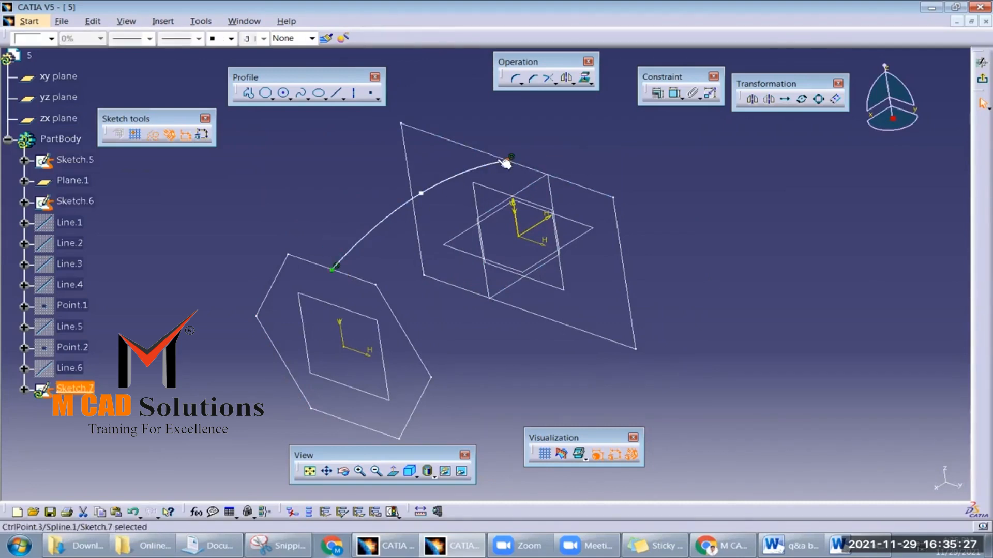
mouse_move(421, 195)
mouse_down()
mouse_move(409, 136)
mouse_move(416, 190)
mouse_up()
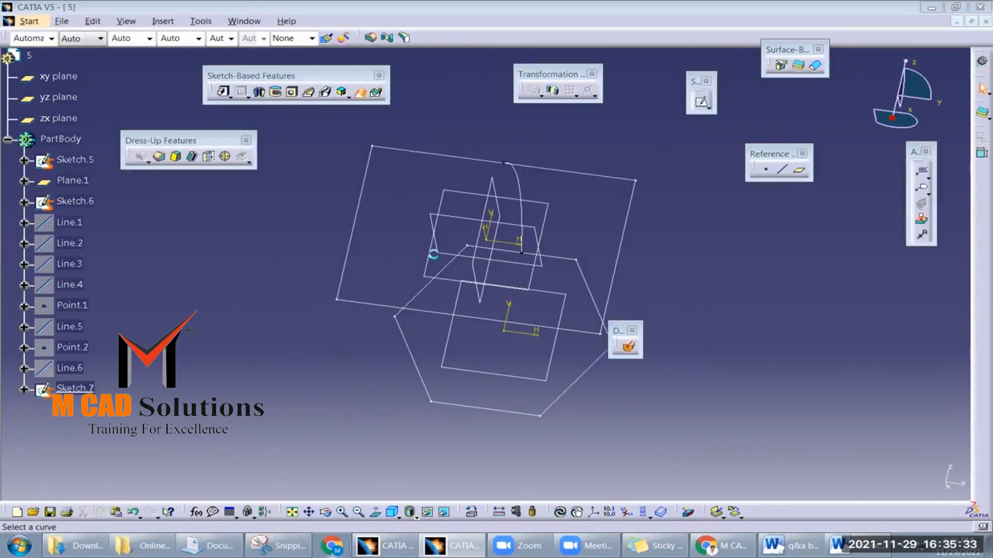
- Start a multi-sections solid from Sketch.6 to Sketch.5 with Ratio sections coupling
click(359, 94)
click(434, 279)
click(363, 182)
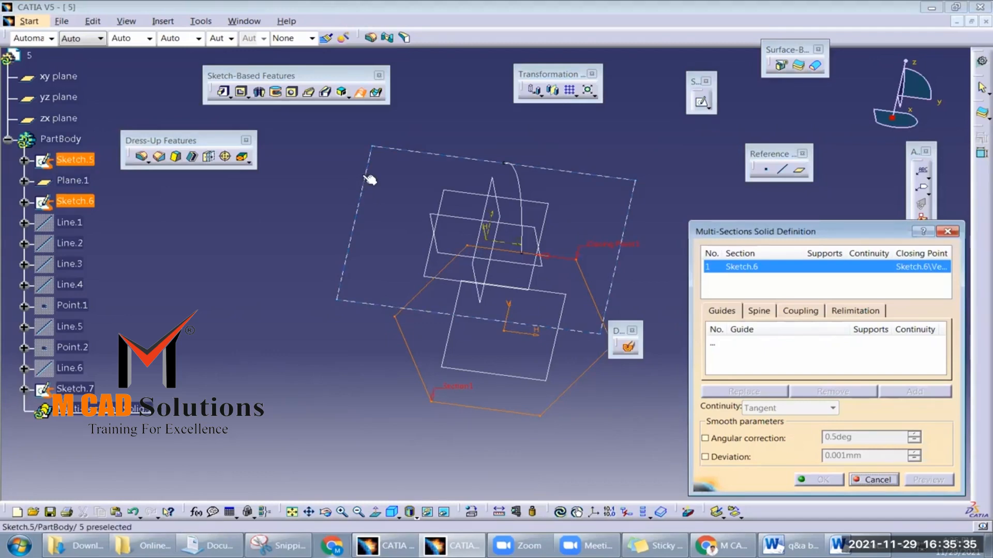
click(801, 311)
click(941, 329)
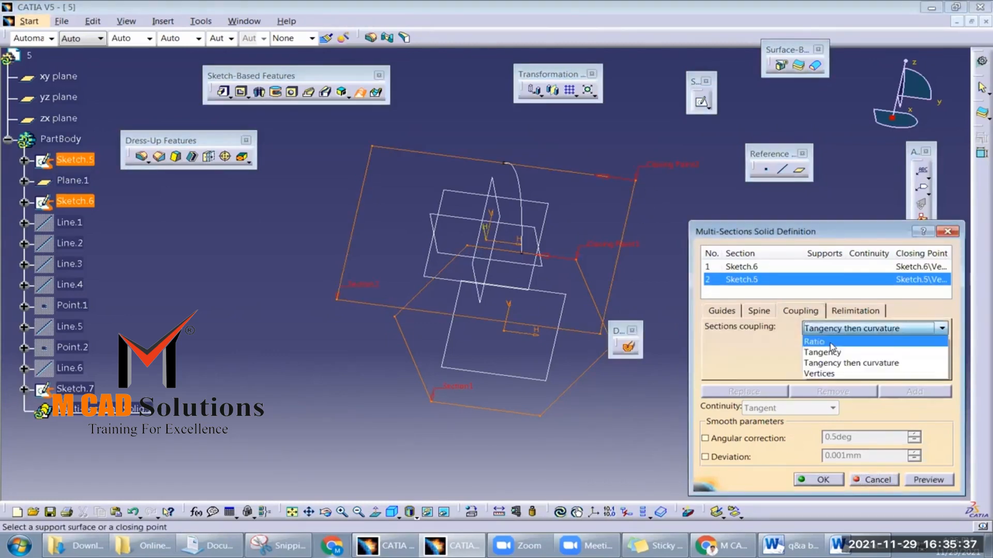
click(822, 339)
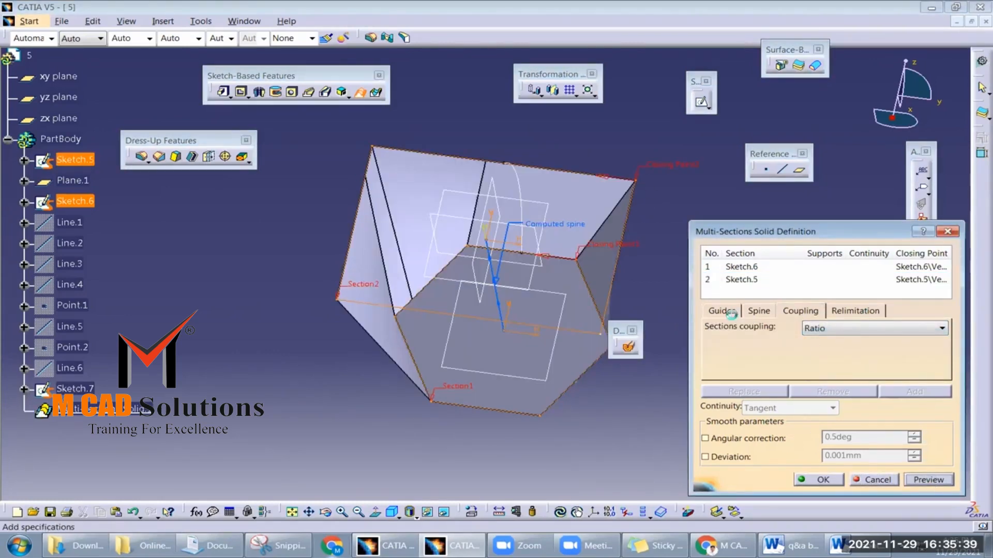
- Add the spline Sketch.7 as a guide and preview the curved multi-sections solid
click(722, 311)
middle_drag(393, 212, 414, 185)
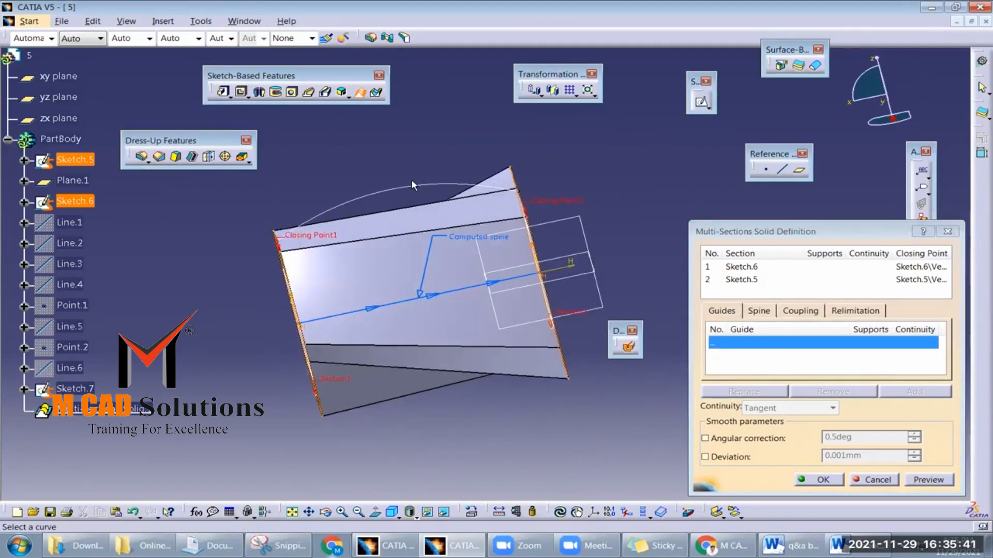
click(416, 188)
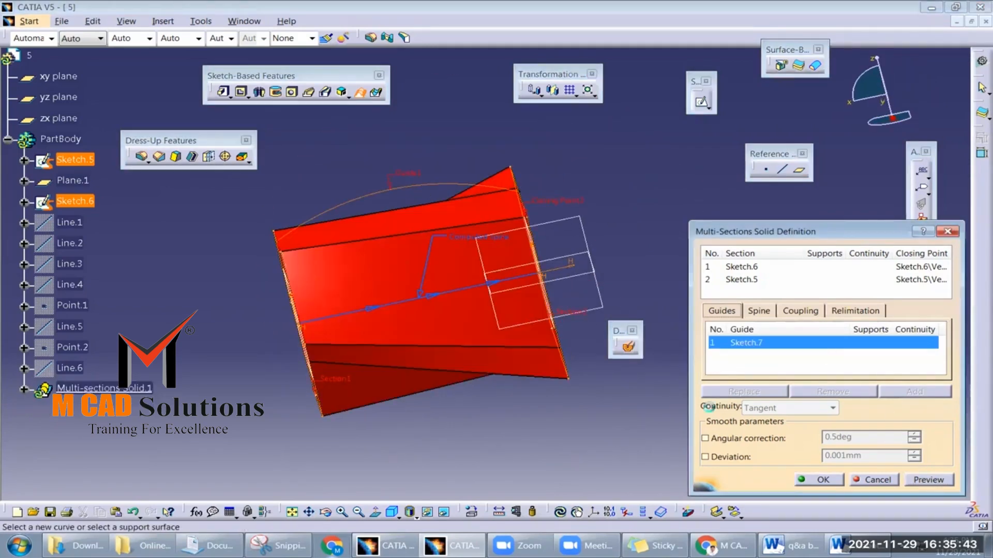
click(929, 480)
middle_drag(455, 317, 465, 309)
middle_drag(448, 202, 459, 123)
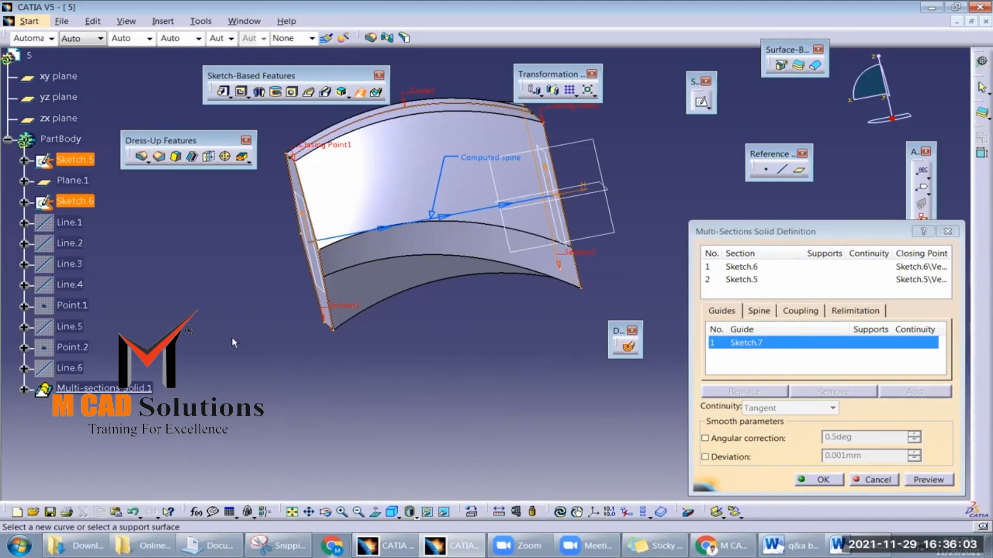
mouse_move(477, 233)
middle_down()
mouse_move(469, 312)
mouse_move(367, 115)
middle_up()
click(361, 96)
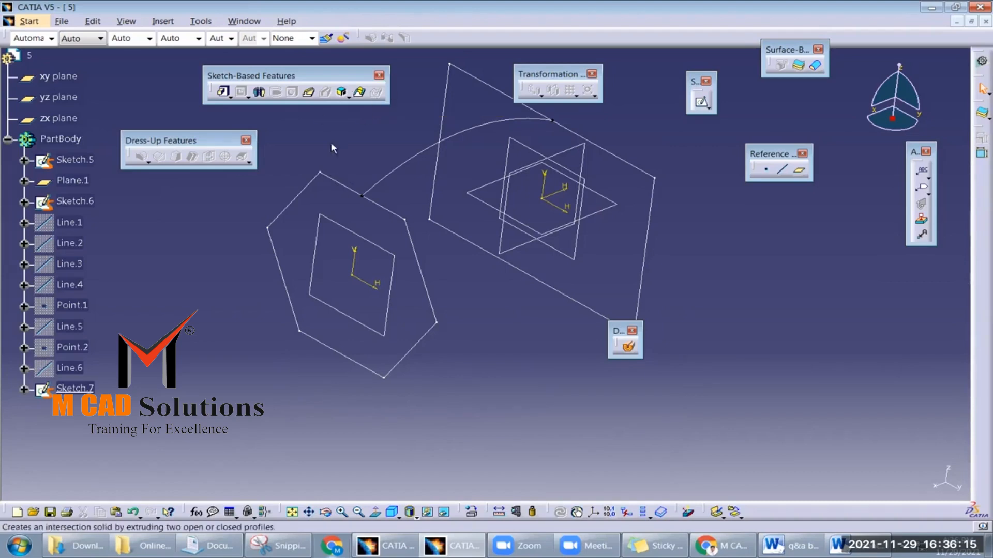
- Replace the hexagon in Sketch.6 with a circle centred on the origin, reaching the rectangle's upper edge, and exit the sketch
double_click(333, 178)
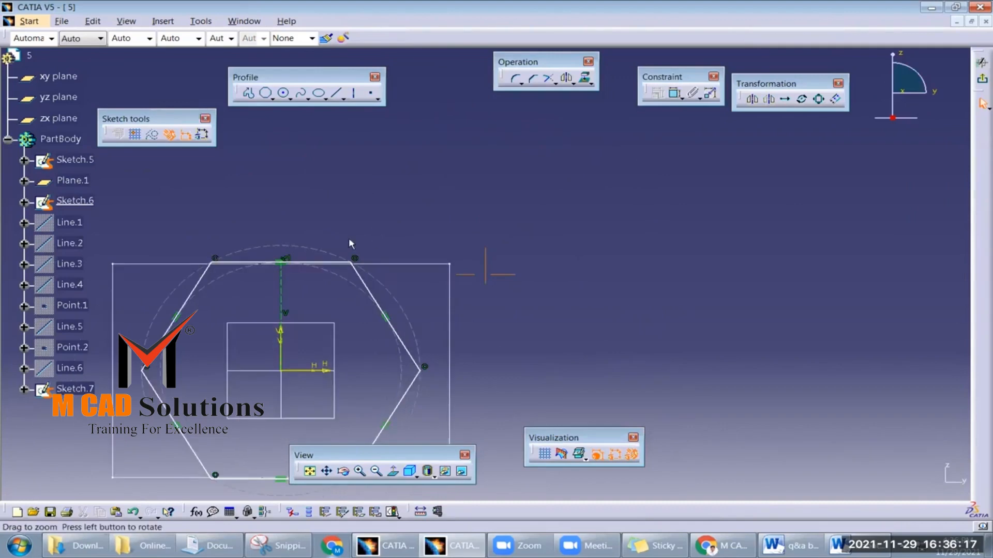
key(ctrl+a)
key(Delete)
click(283, 93)
click(361, 292)
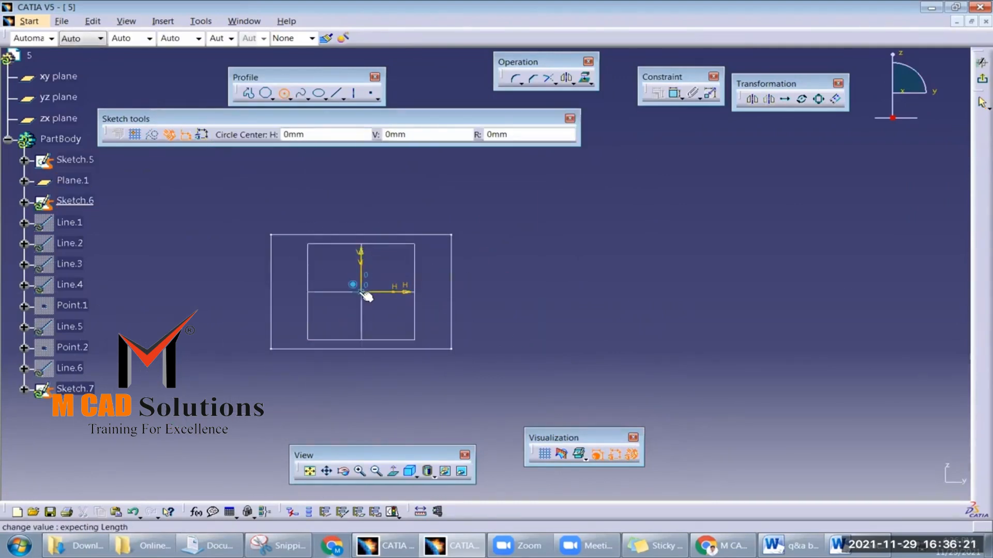
click(389, 236)
click(977, 82)
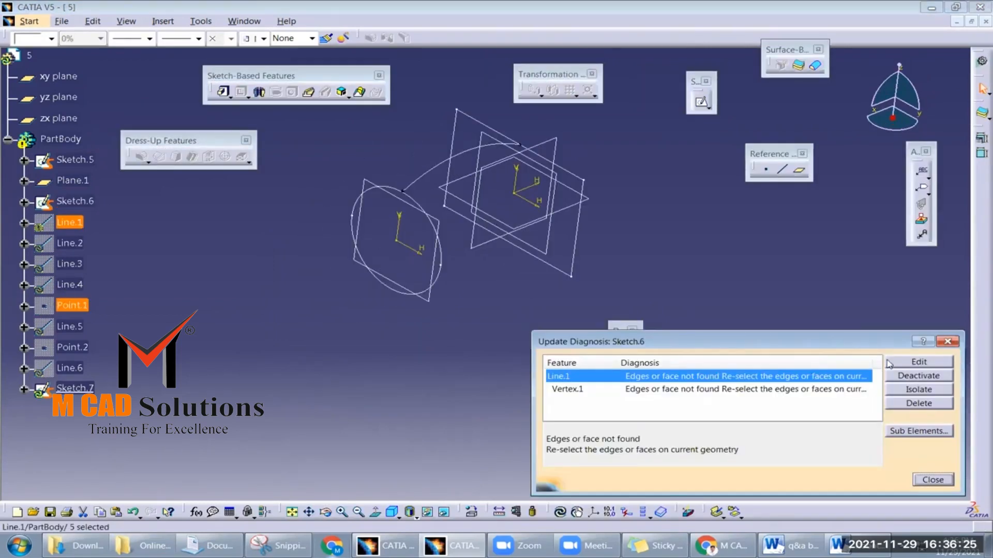
- Dismiss the update diagnosis and delete all elements from Line.1 through Sketch.7
click(933, 480)
click(61, 225)
shift+click(88, 386)
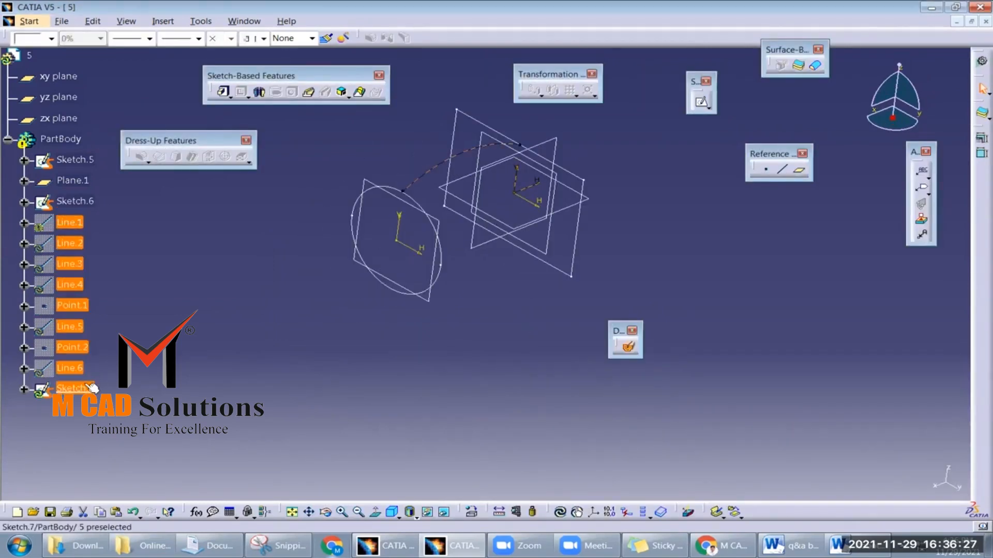
key(Delete)
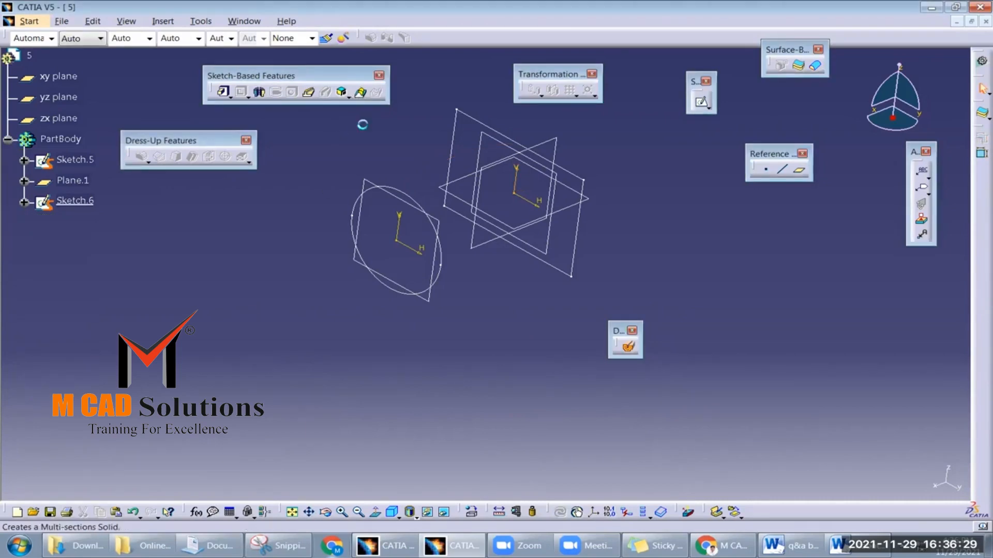
- Start a multi-sections solid between the circle in Sketch.6 and the rectangle in Sketch.5 and try to preview it
click(359, 91)
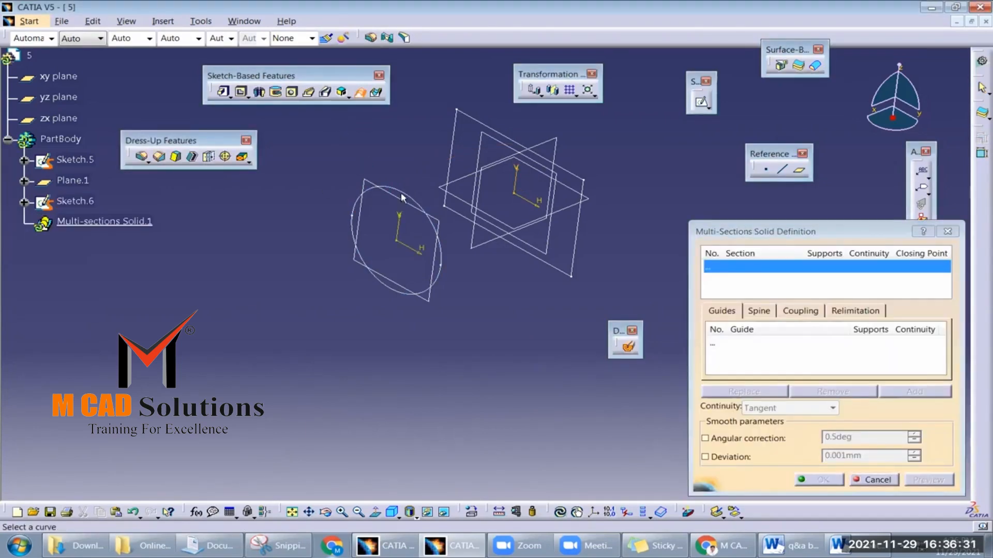
click(402, 193)
click(478, 123)
middle_drag(403, 225, 489, 283)
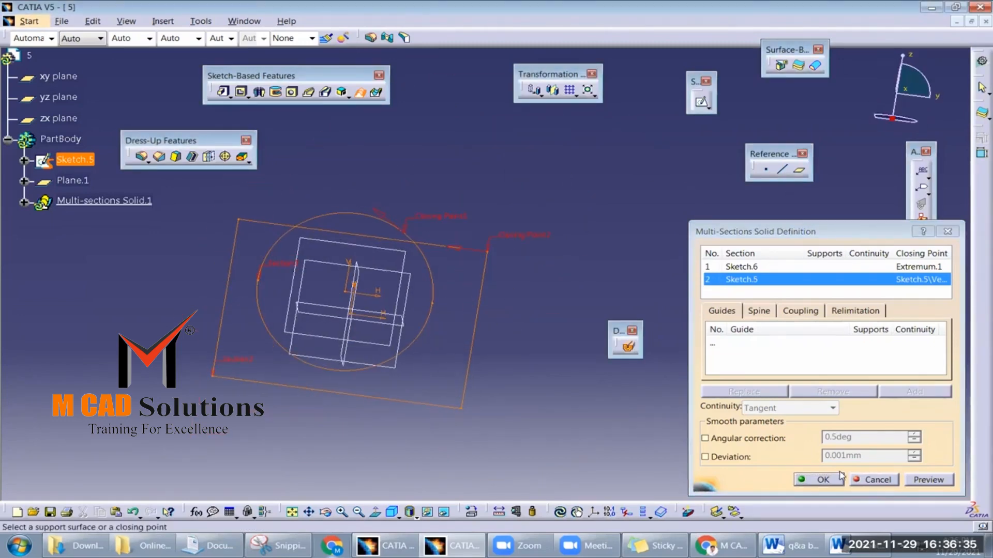
click(929, 483)
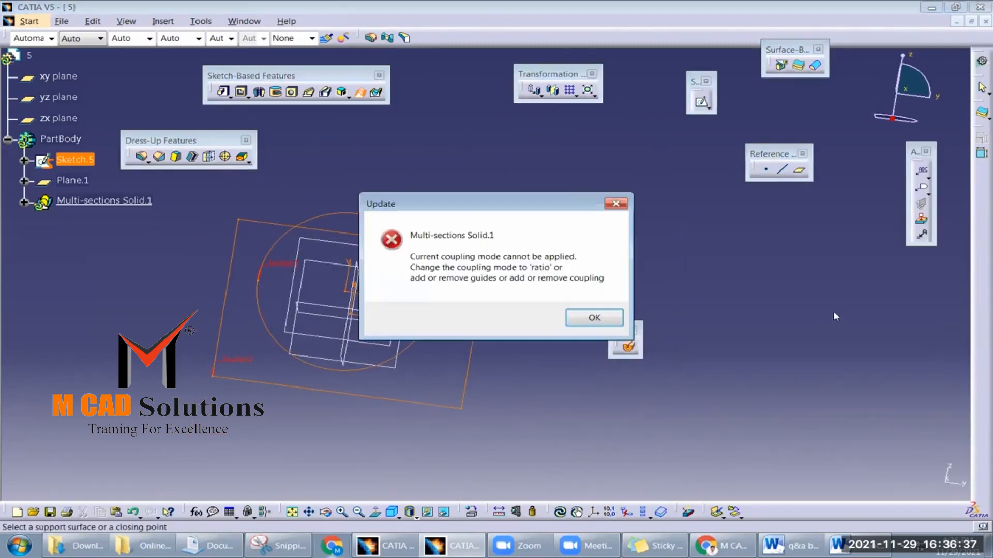
- Set the sections coupling to Ratio, preview the circle-to-rectangle transition and create the solid
key(Return)
click(800, 311)
click(942, 328)
click(817, 337)
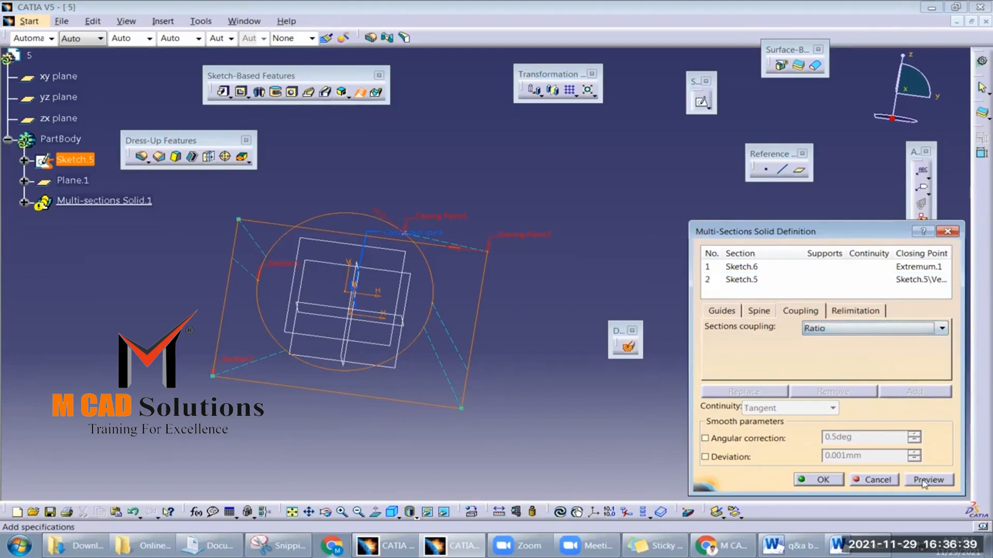
click(928, 480)
middle_drag(429, 247, 405, 269)
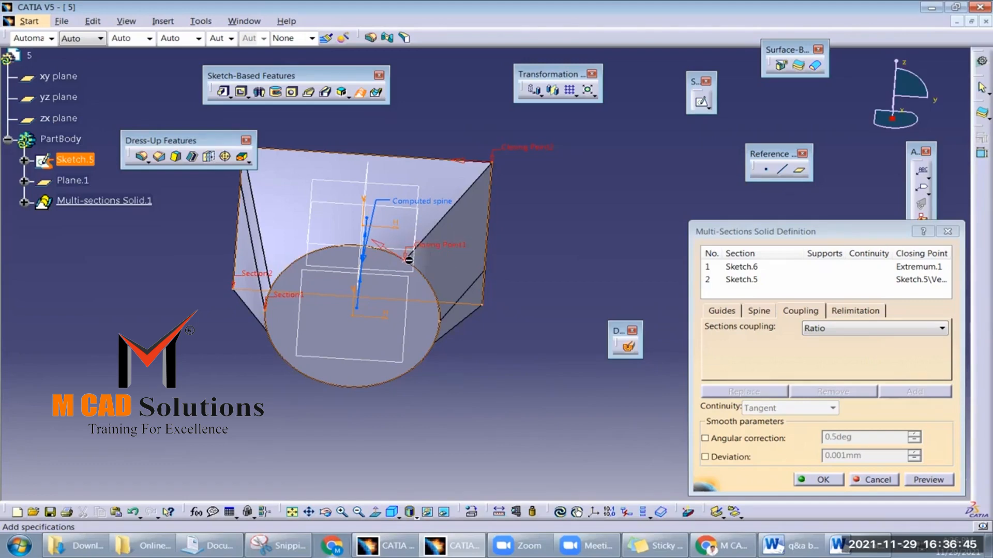
middle_drag(404, 266, 431, 293)
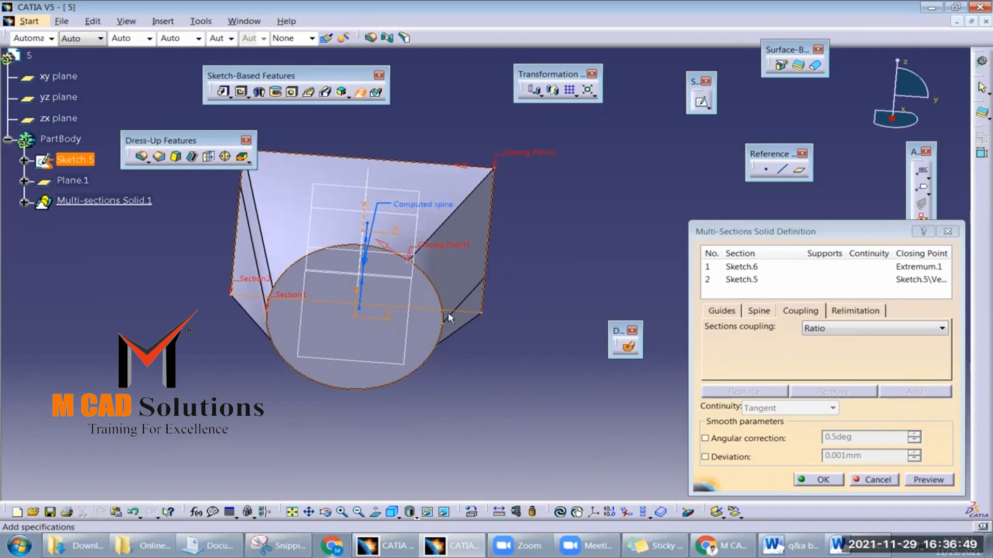
middle_drag(551, 253, 755, 449)
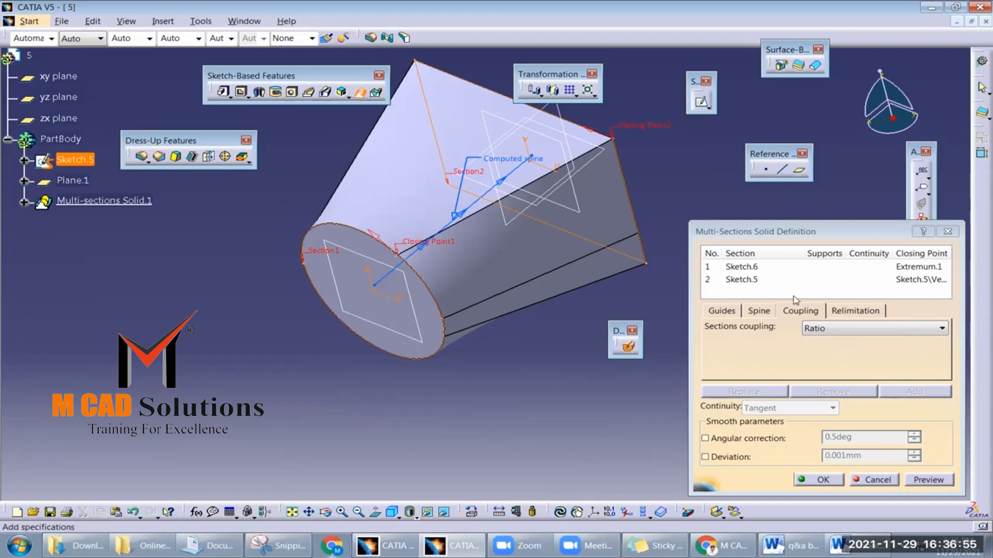
click(821, 480)
middle_drag(486, 373, 355, 226)
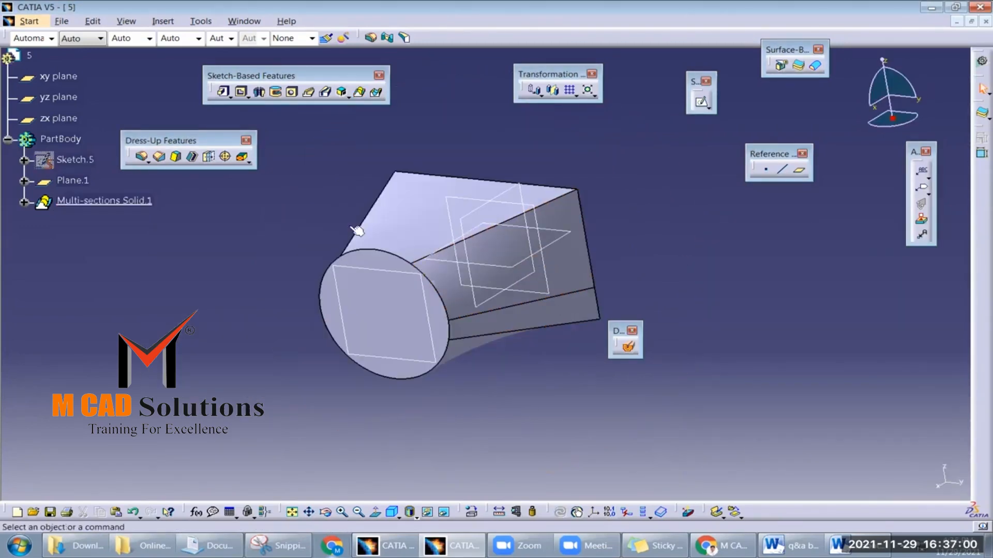
- Reopen the definition of the multi-sections solid and confirm it
double_click(115, 200)
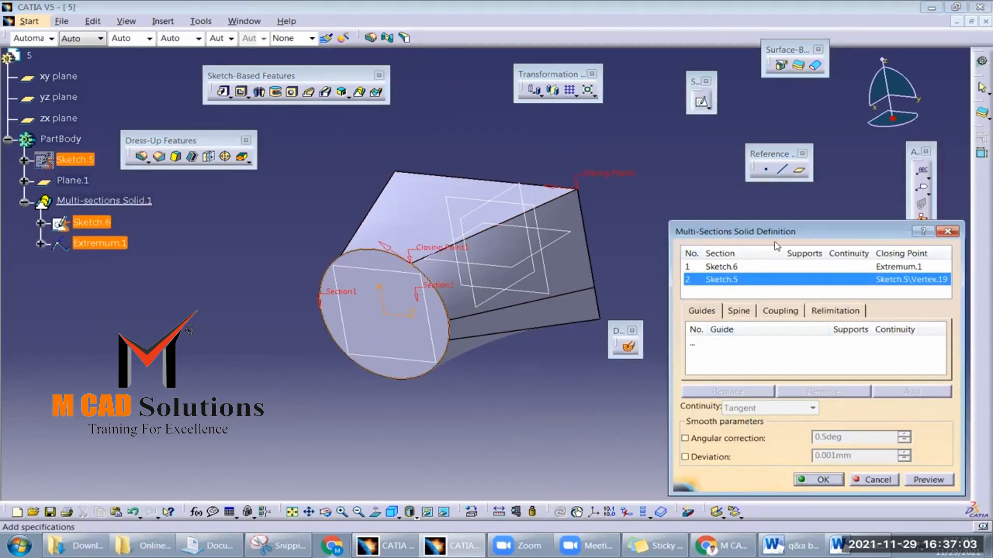
click(822, 479)
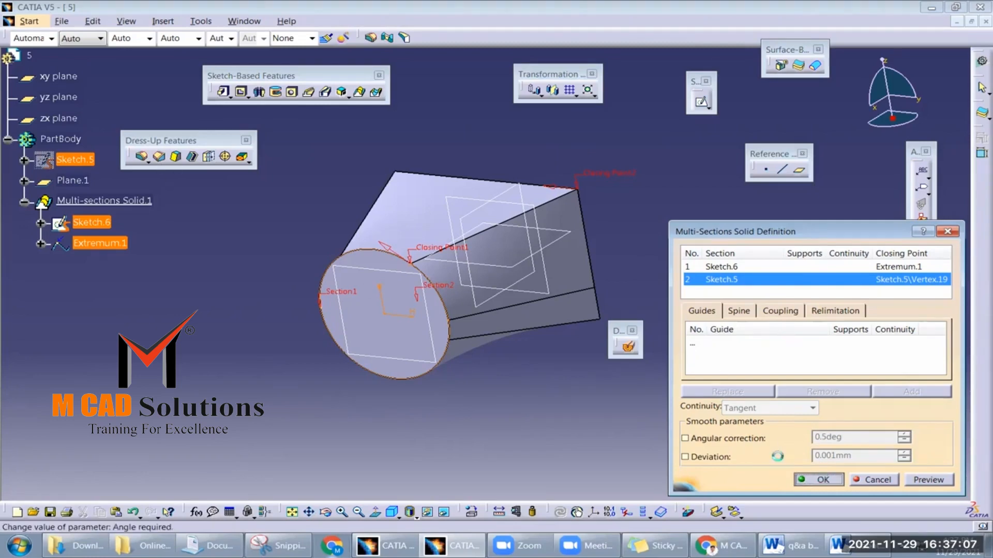